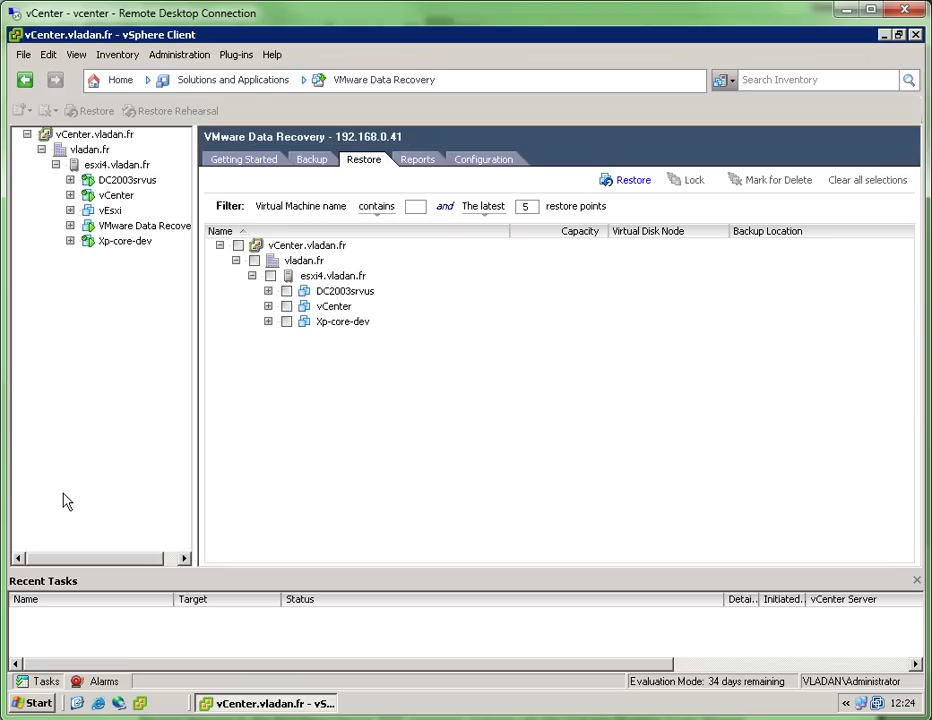
# Start a restore rehearsal of the DC2003srvus virtual machine with the proposed restore point and destination.
pyautogui.rightClick(146, 186)
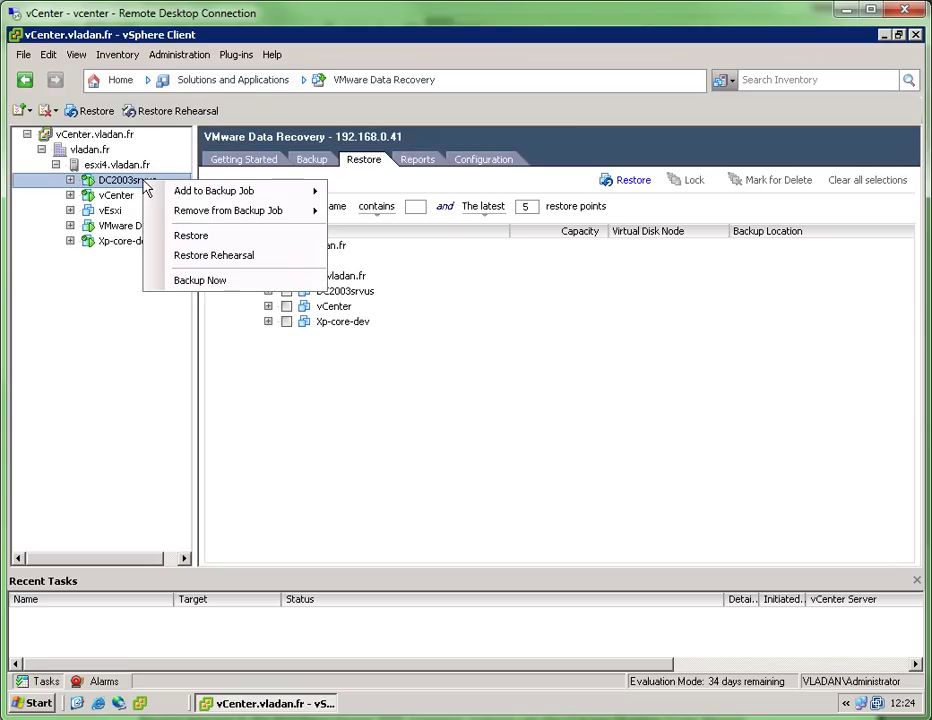
pyautogui.click(280, 264)
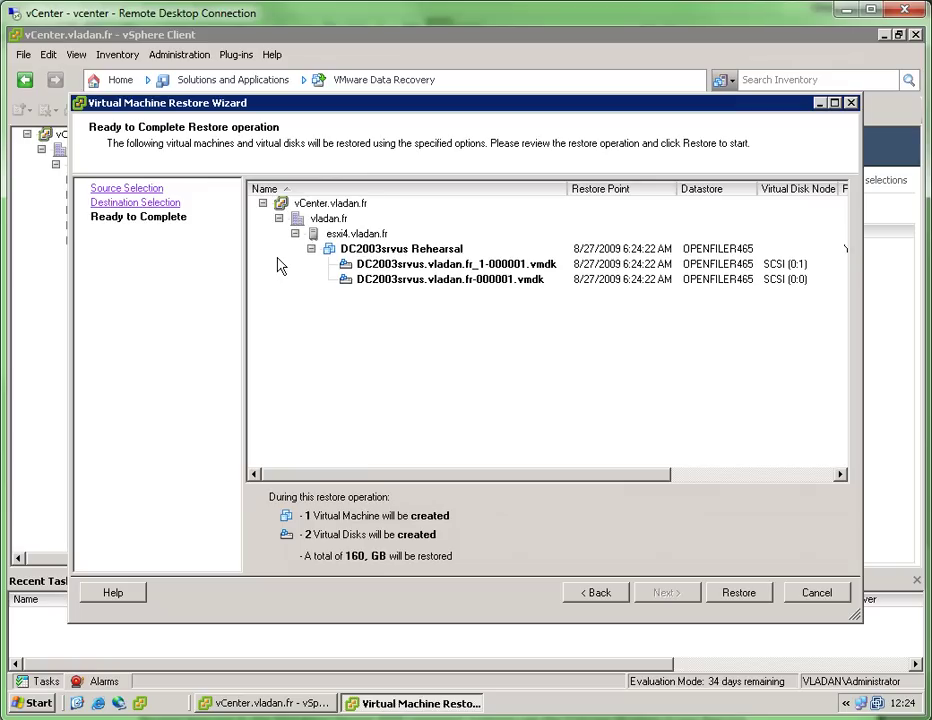
pyautogui.click(360, 255)
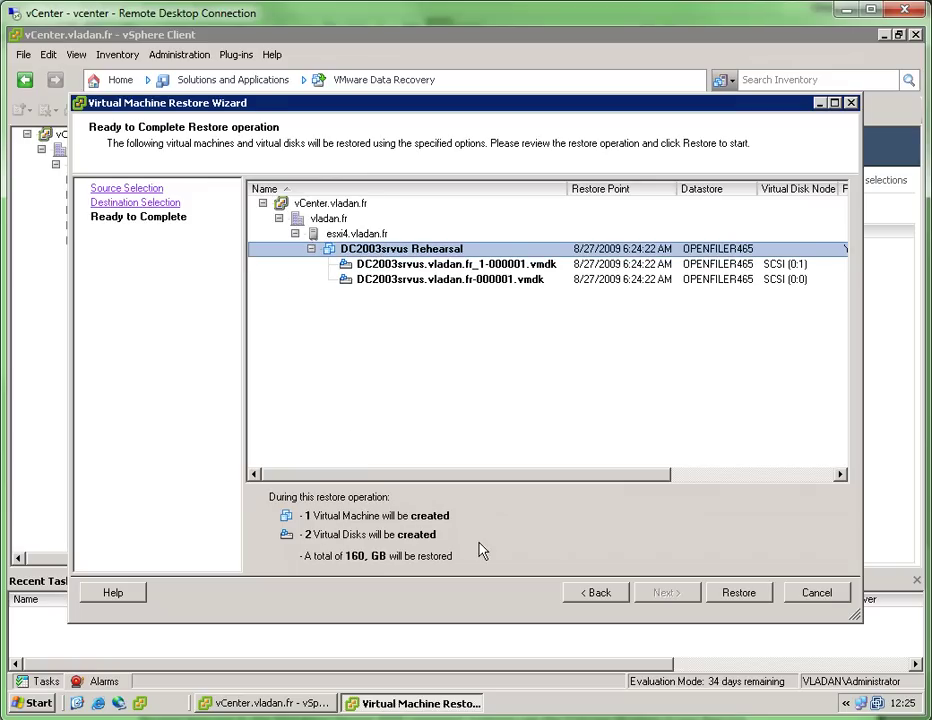
pyautogui.click(737, 595)
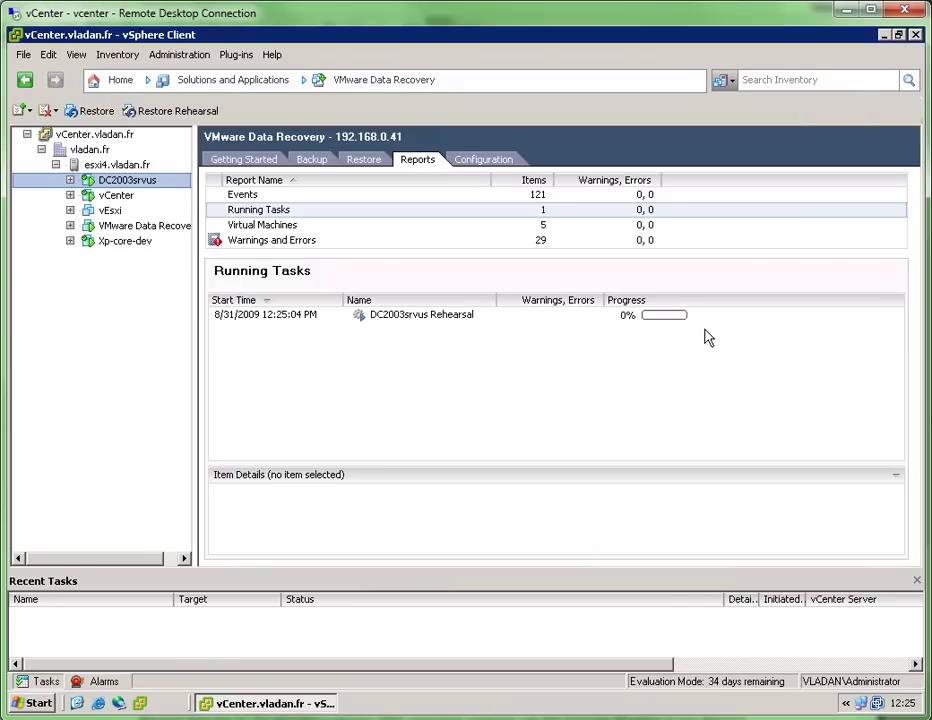
# Examine the progress details of the running DC2003srvus Rehearsal task and adjust the column widths of the recent tasks list.
pyautogui.click(511, 340)
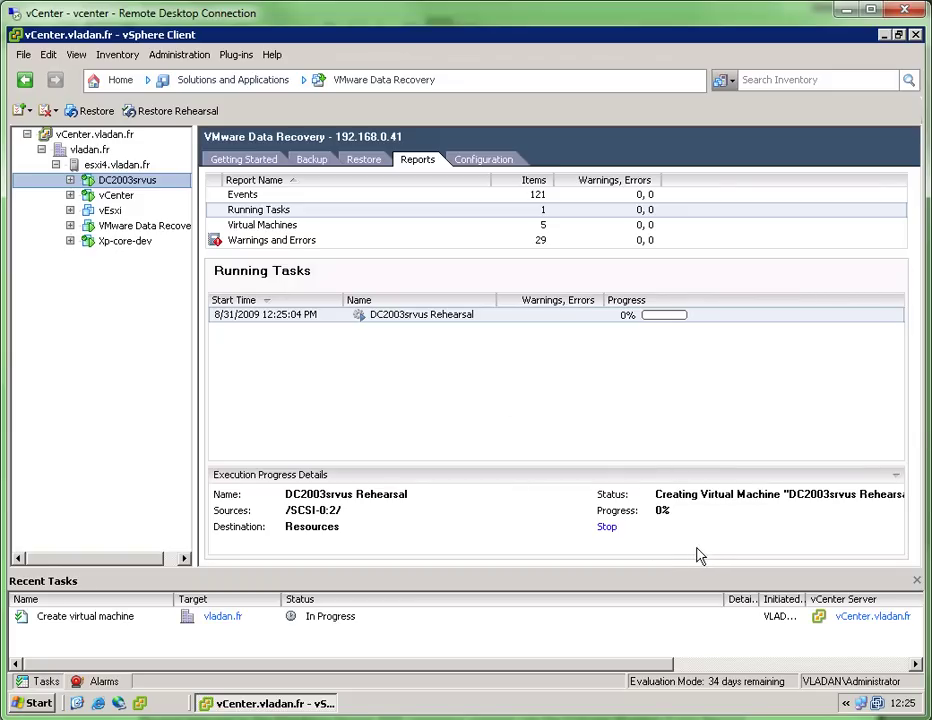
pyautogui.moveTo(196, 445); pyautogui.dragTo(165, 447)
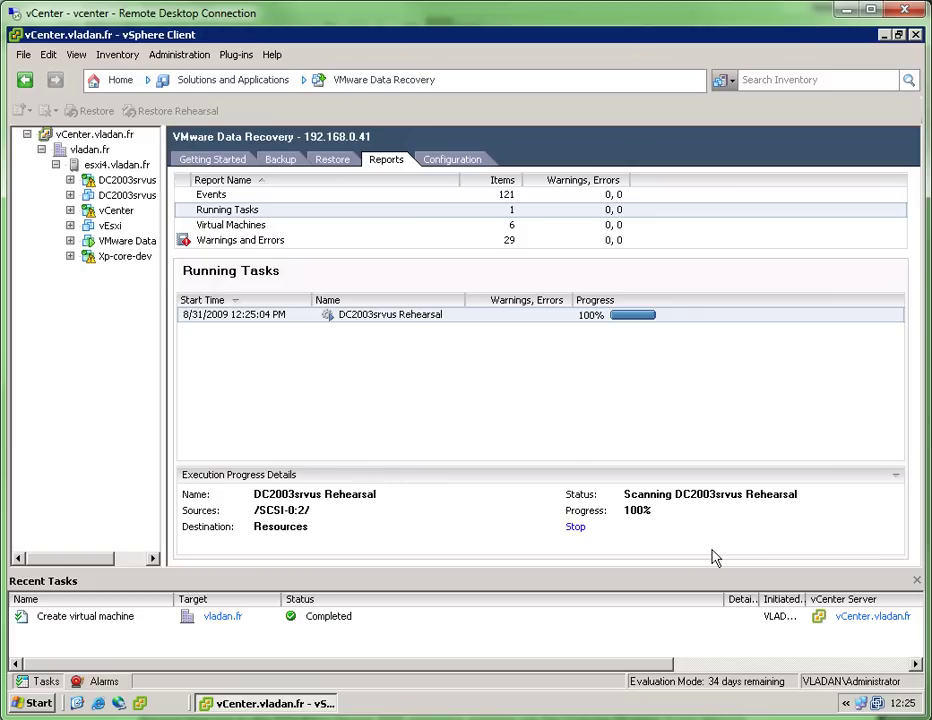
pyautogui.moveTo(724, 604); pyautogui.dragTo(402, 604)
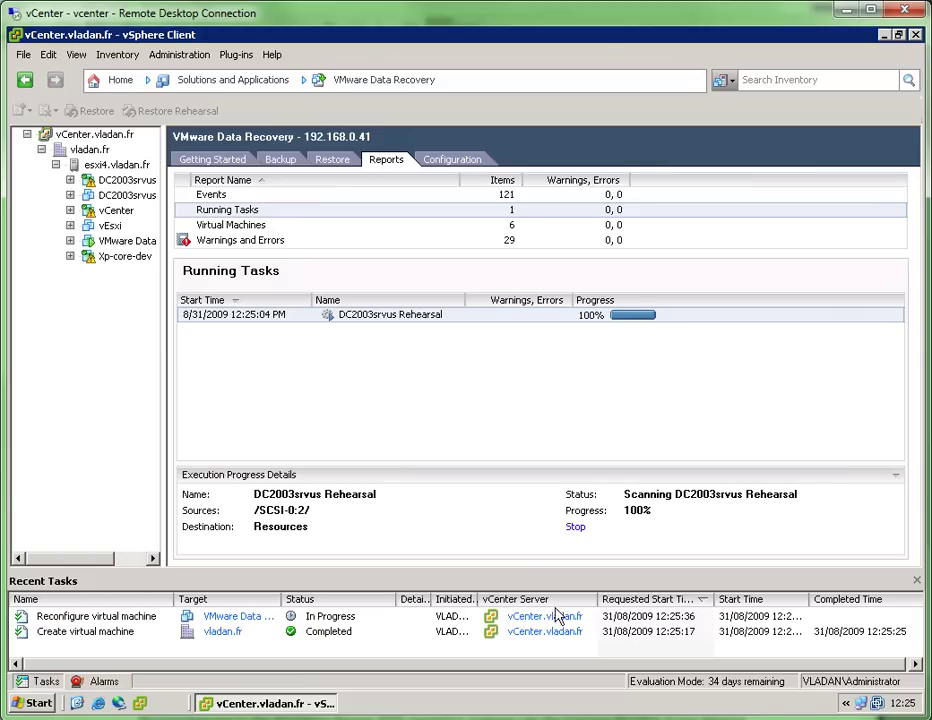
pyautogui.moveTo(483, 599); pyautogui.dragTo(534, 600)
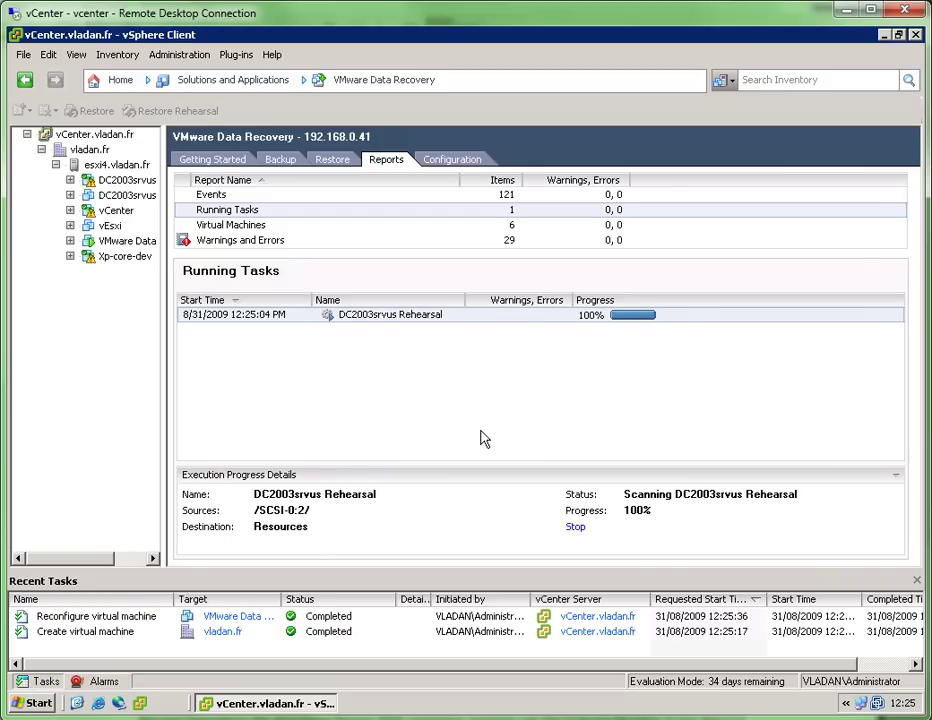
# Look for the restored rehearsal machine in the Hosts and Clusters inventory, widening the tree enough to read full machine names.
pyautogui.click(120, 80)
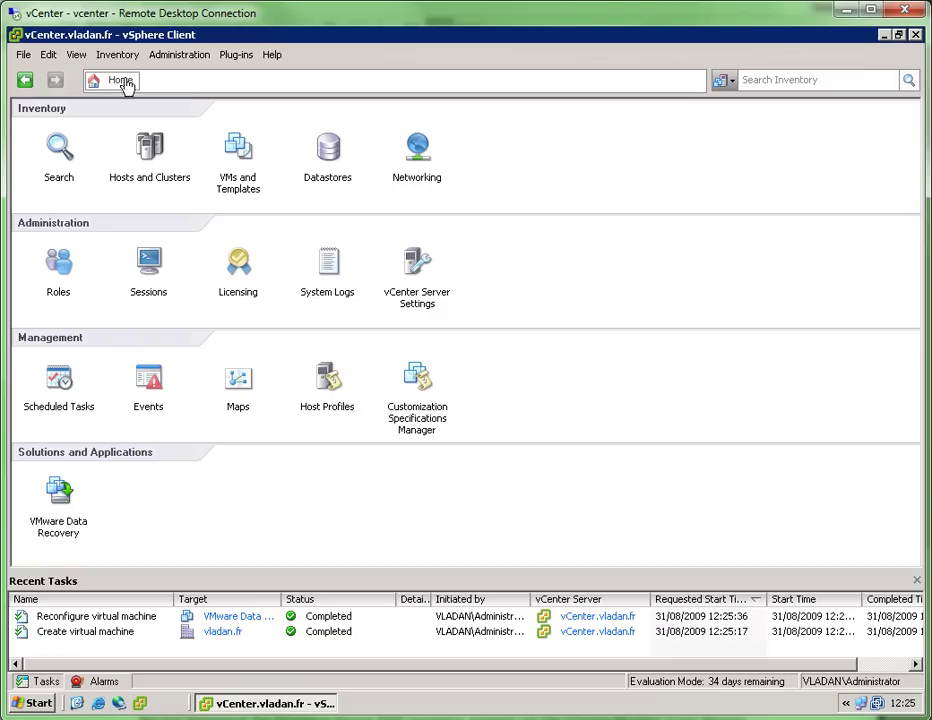
pyautogui.click(148, 150)
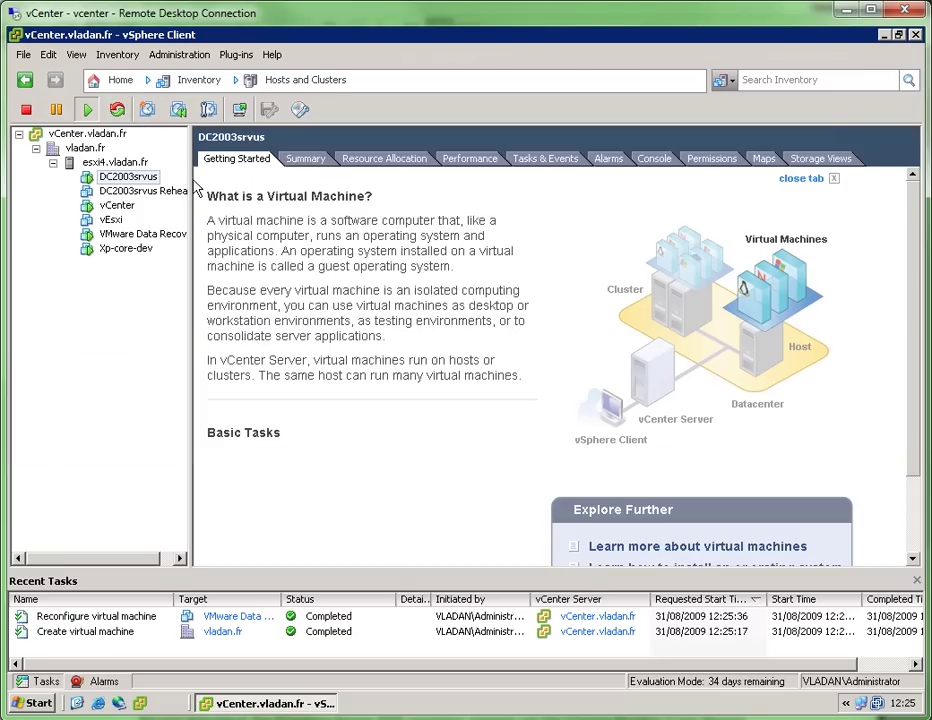
pyautogui.moveTo(140, 181); pyautogui.dragTo(256, 184)
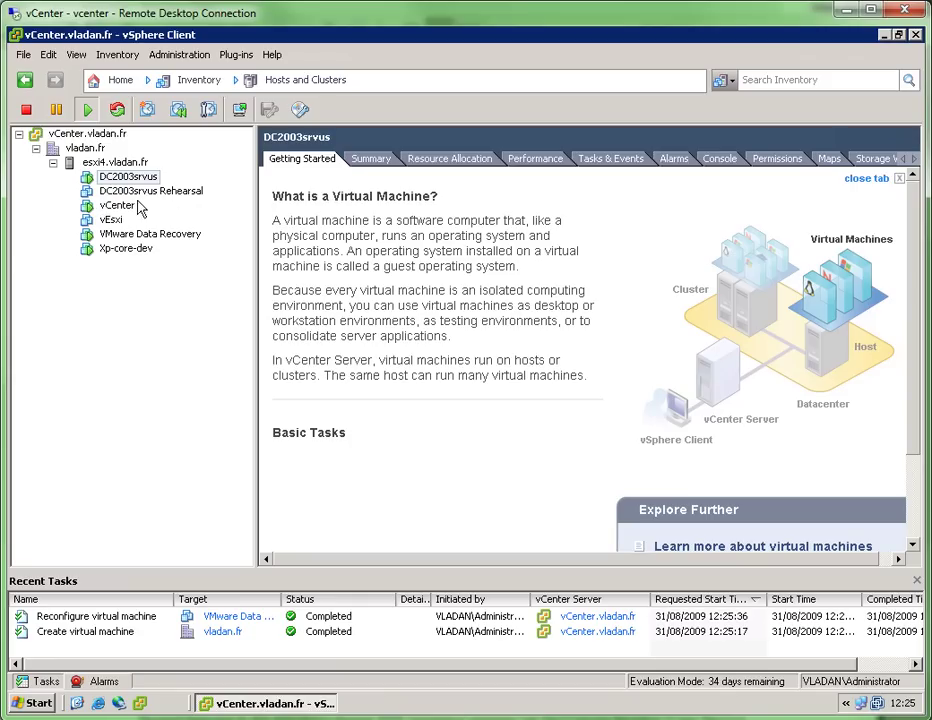
# Return to VMware Data Recovery and examine the Events report entry for DC2003srvus Rehearsal together with its job sub-entry.
pyautogui.click(119, 84)
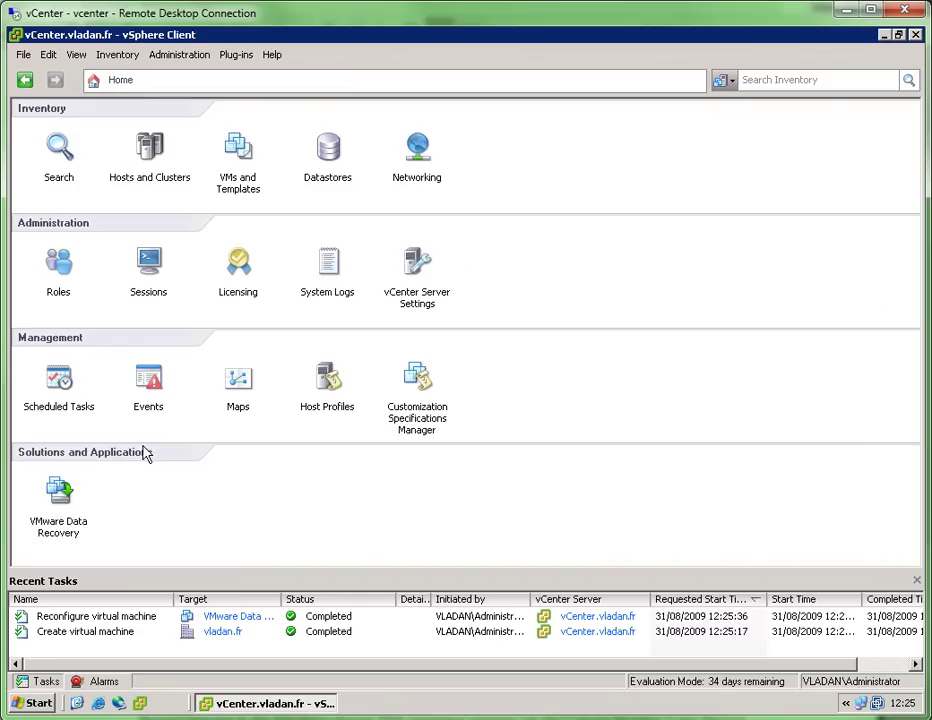
pyautogui.click(58, 494)
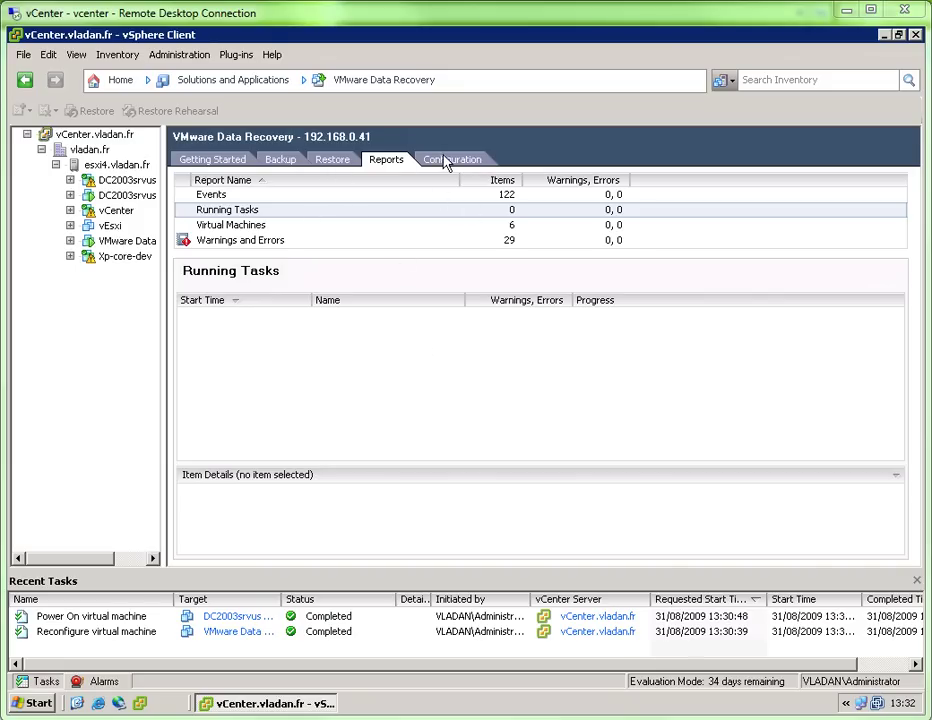
pyautogui.click(215, 195)
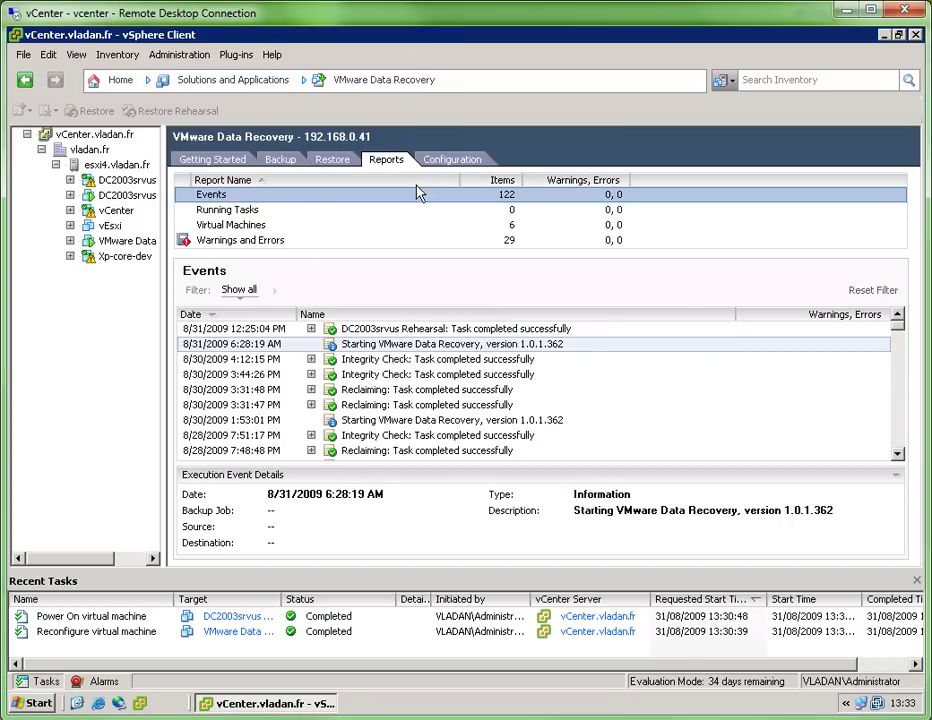
pyautogui.click(420, 329)
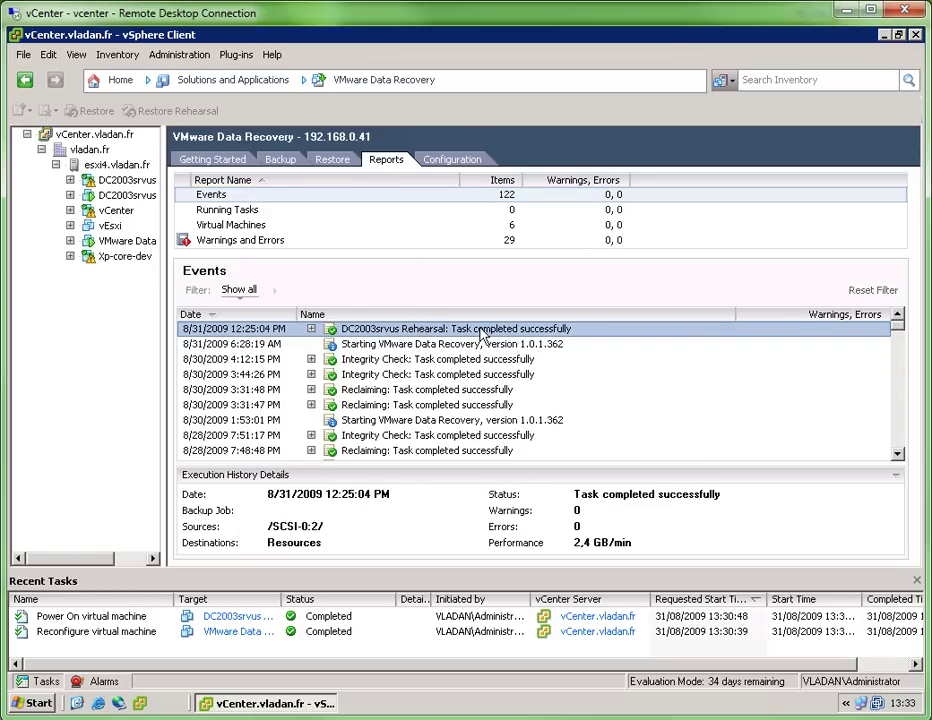
pyautogui.click(311, 329)
pyautogui.click(460, 345)
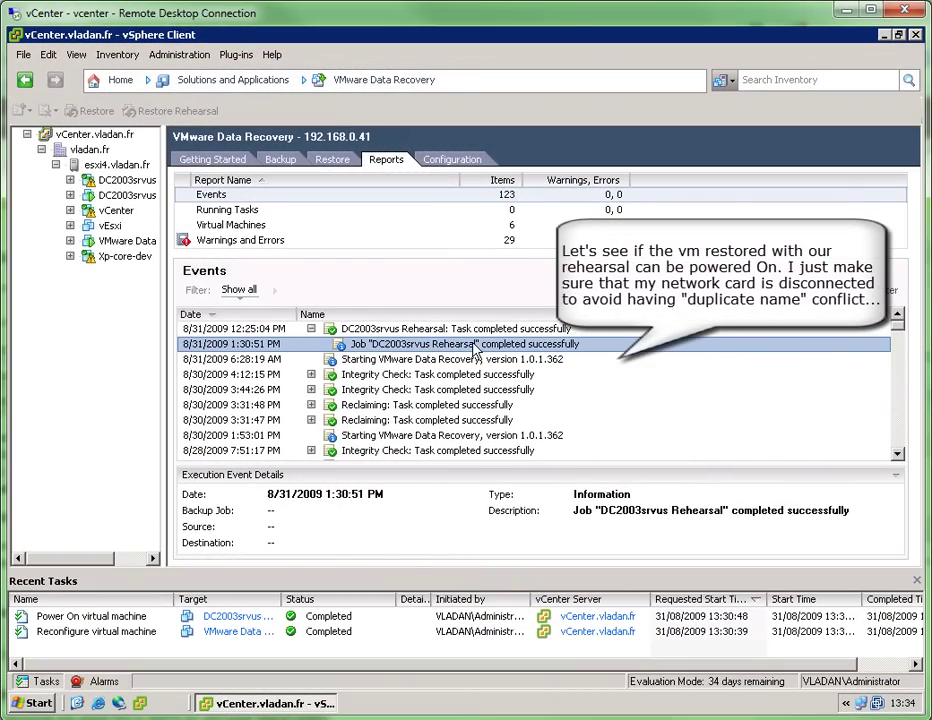
# Open the console of the DC2003srvus Rehearsal virtual machine from the Hosts and Clusters inventory.
pyautogui.click(124, 81)
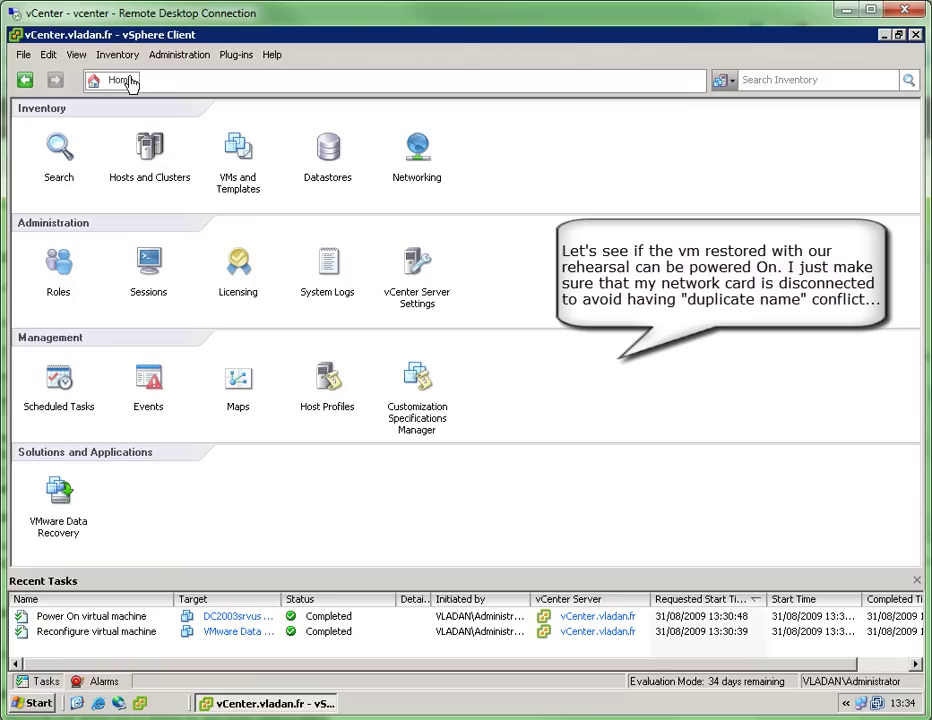
pyautogui.click(150, 152)
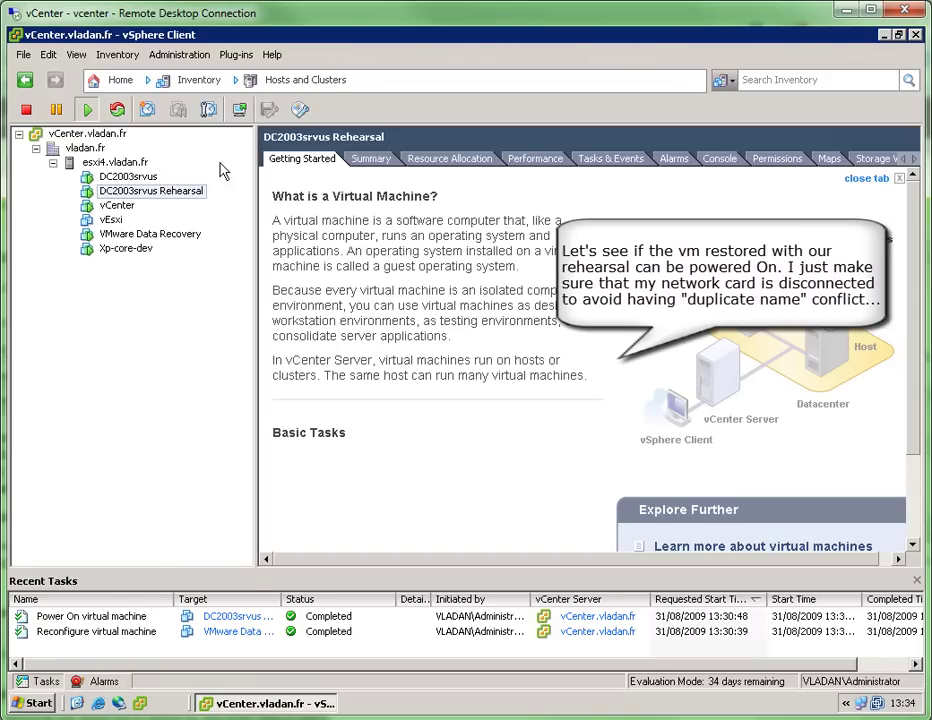
pyautogui.click(185, 191)
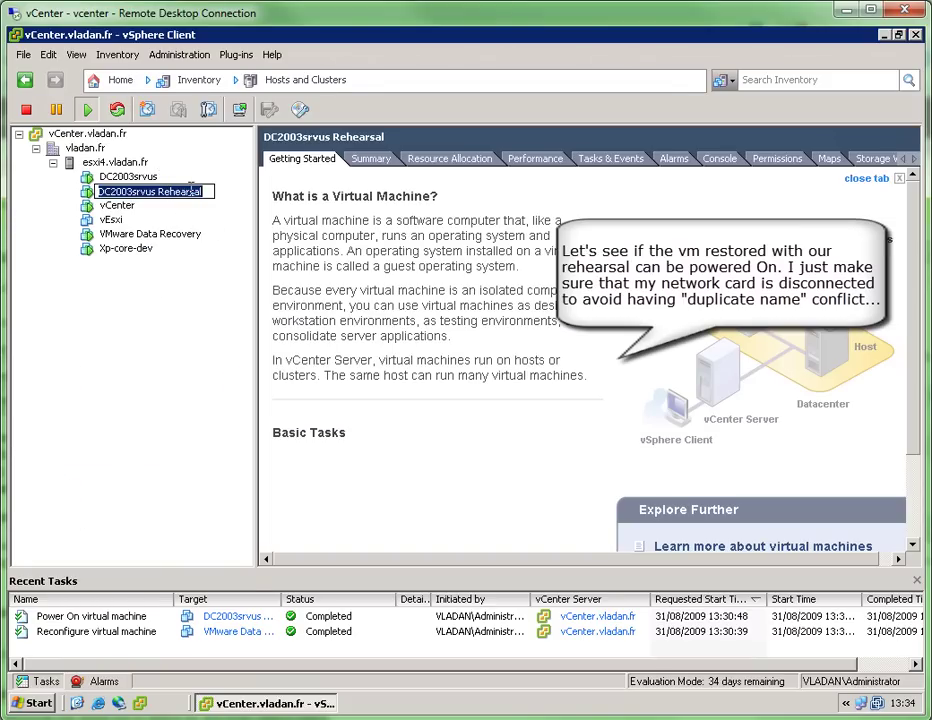
pyautogui.press('Escape')
pyautogui.click(240, 112)
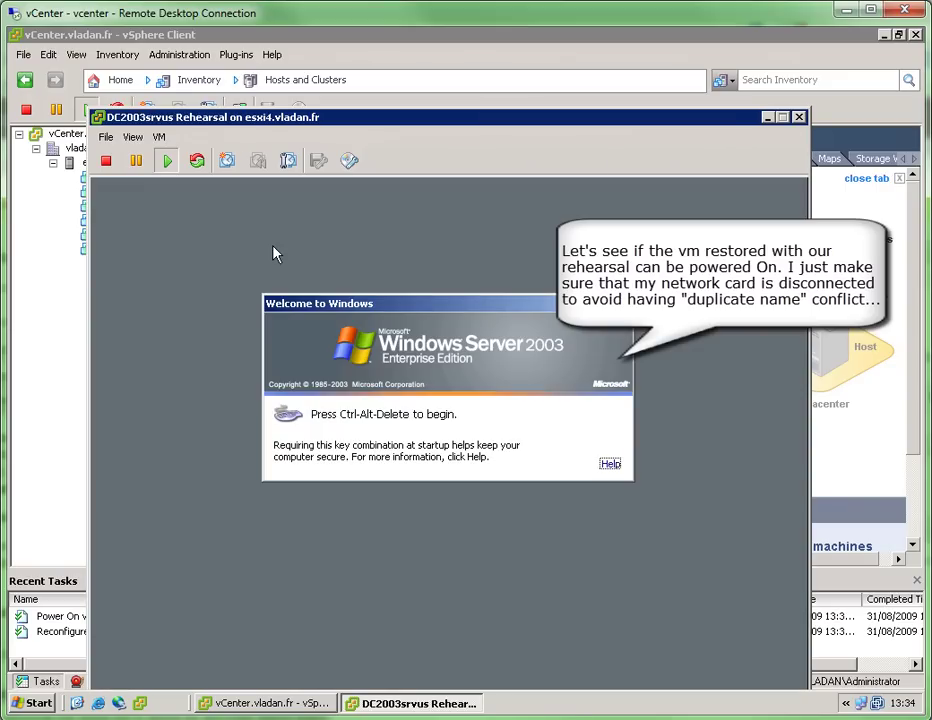
# Send Ctrl+Alt+Del to the rehearsal guest and log on to Windows as Administrator with the account password.
pyautogui.click(157, 138)
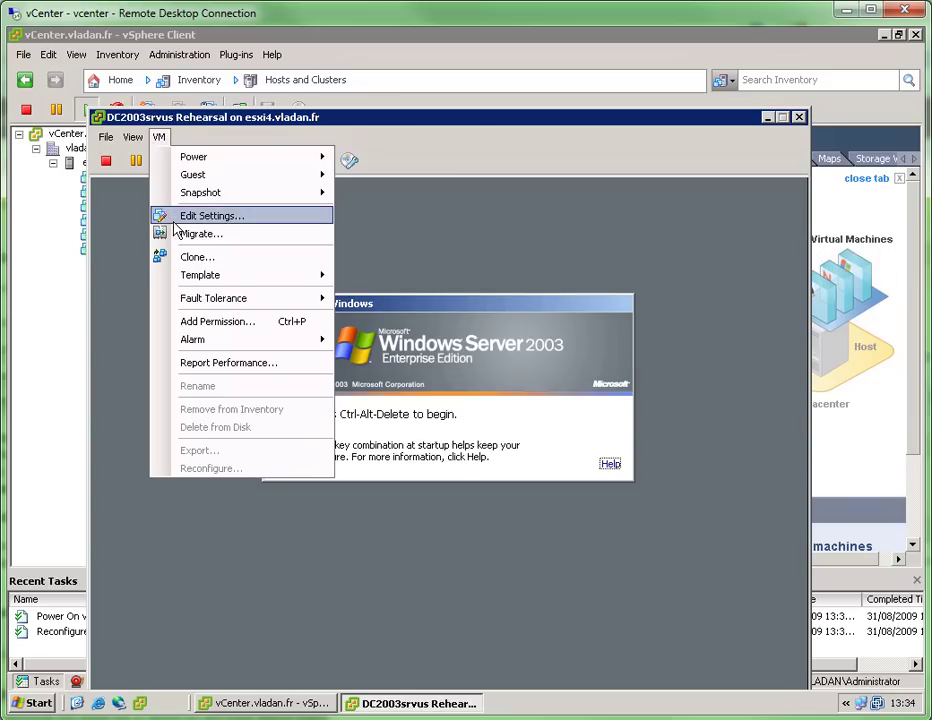
pyautogui.moveTo(318, 178)
pyautogui.click(368, 196)
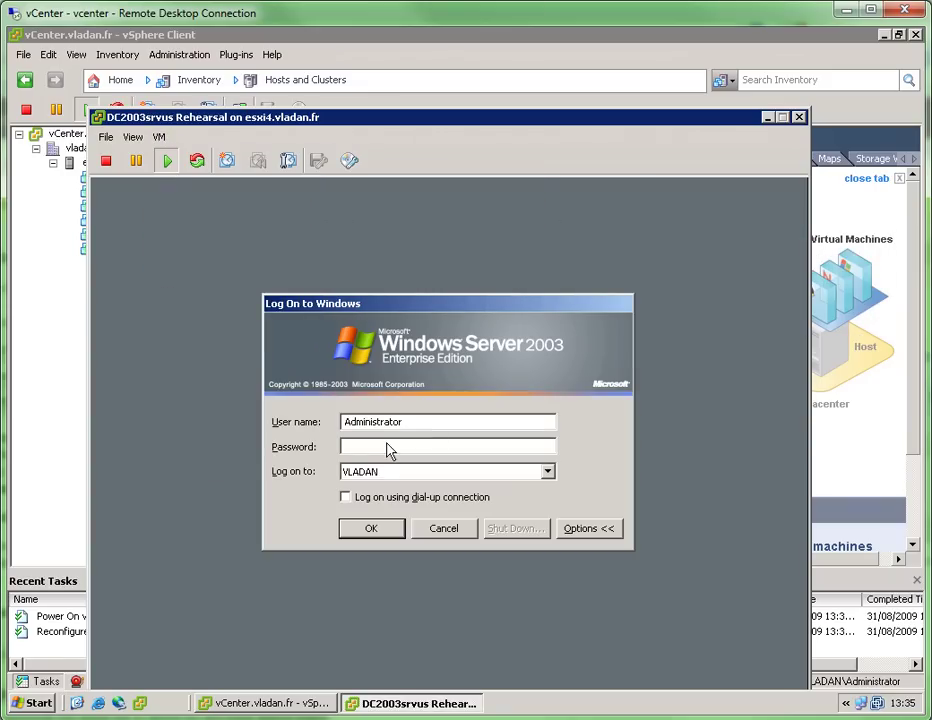
pyautogui.write('*****')
pyautogui.press('Return')
pyautogui.press('Down')
pyautogui.press('Down')
pyautogui.click(378, 455)
pyautogui.write('as')
pyautogui.click(420, 524)
pyautogui.write('s')
pyautogui.click(580, 588)
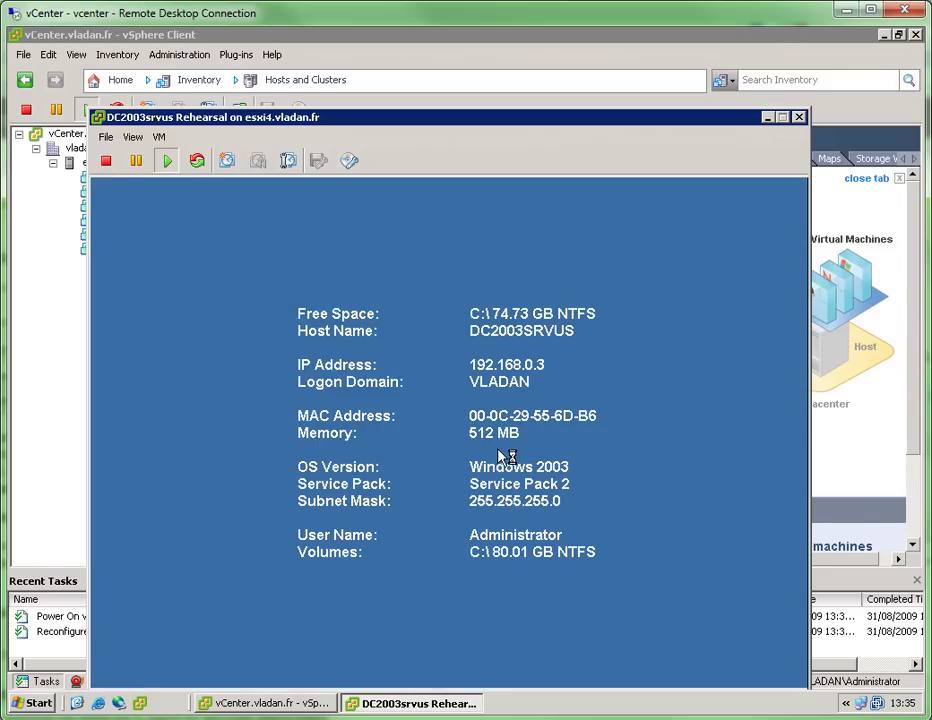
# Explore the restored guest's file system in Windows Explorer, checking the contents of Local Disk (C:).
pyautogui.moveTo(465, 126); pyautogui.dragTo(505, 98)
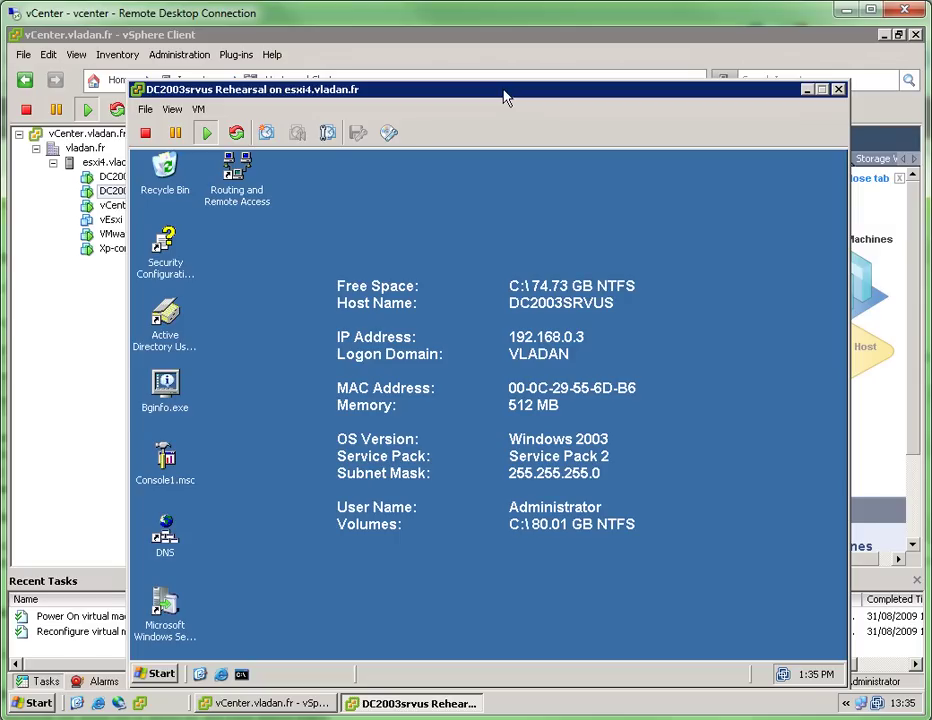
pyautogui.rightClick(177, 673)
pyautogui.click(197, 600)
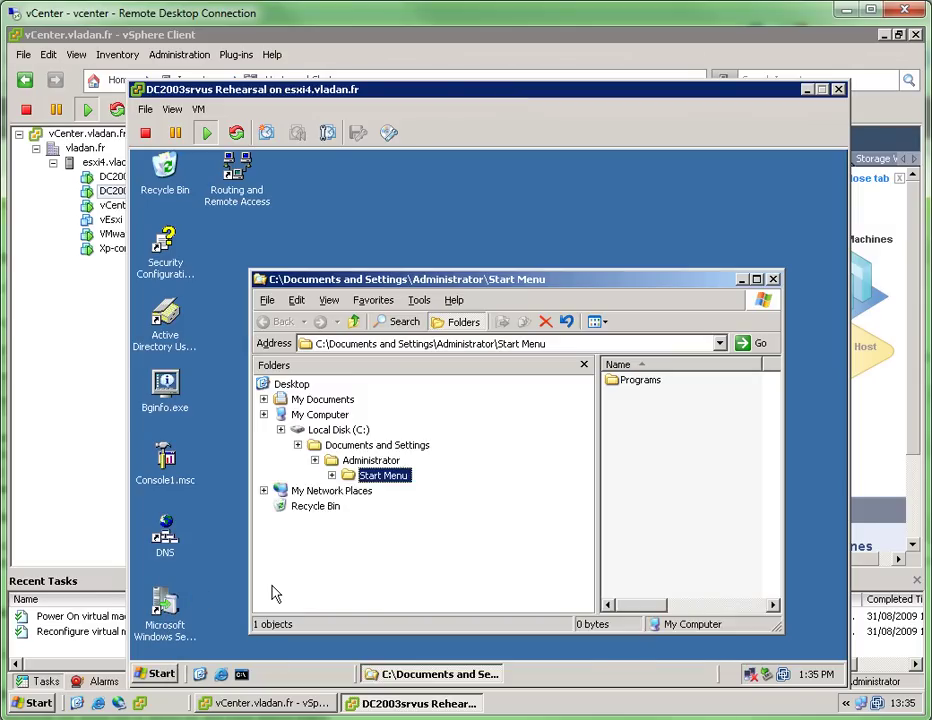
pyautogui.click(297, 400)
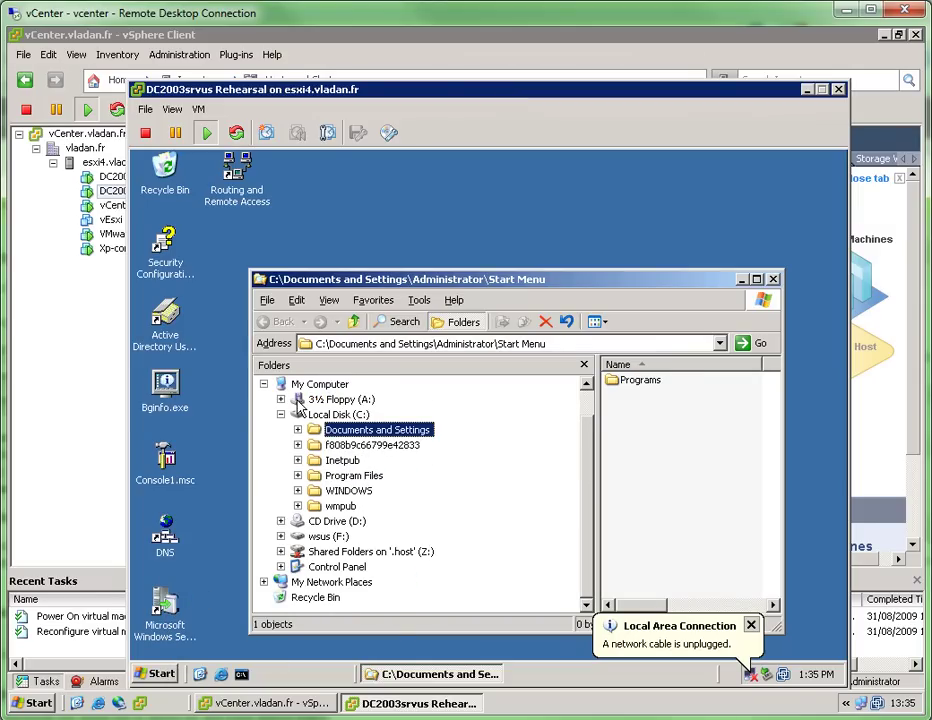
pyautogui.click(282, 415)
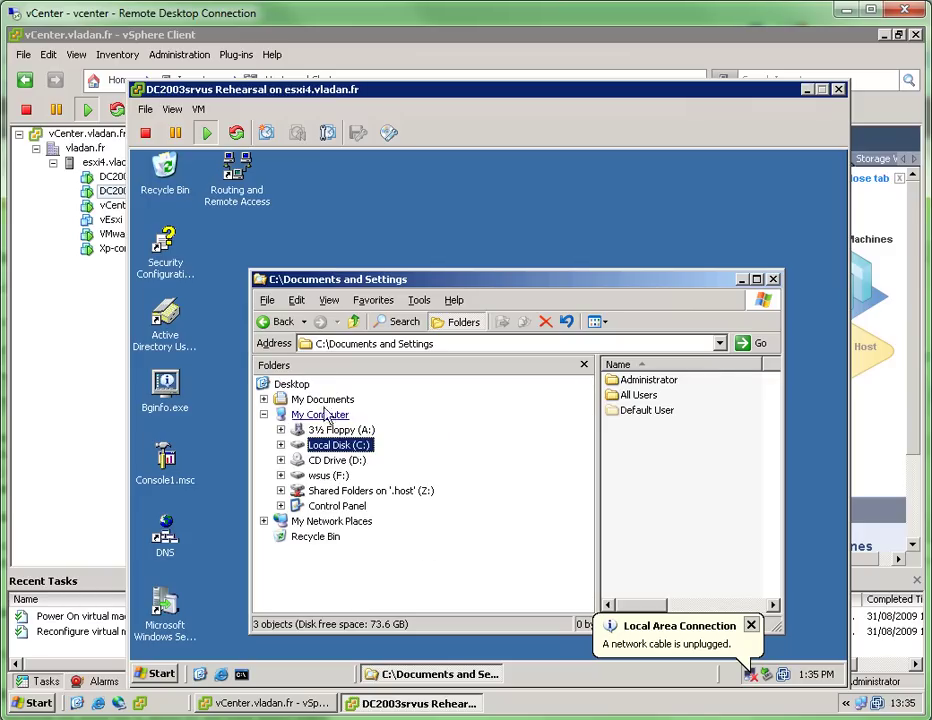
# Check the connection status of Network adapter 1 in the rehearsal virtual machine's settings.
pyautogui.click(198, 109)
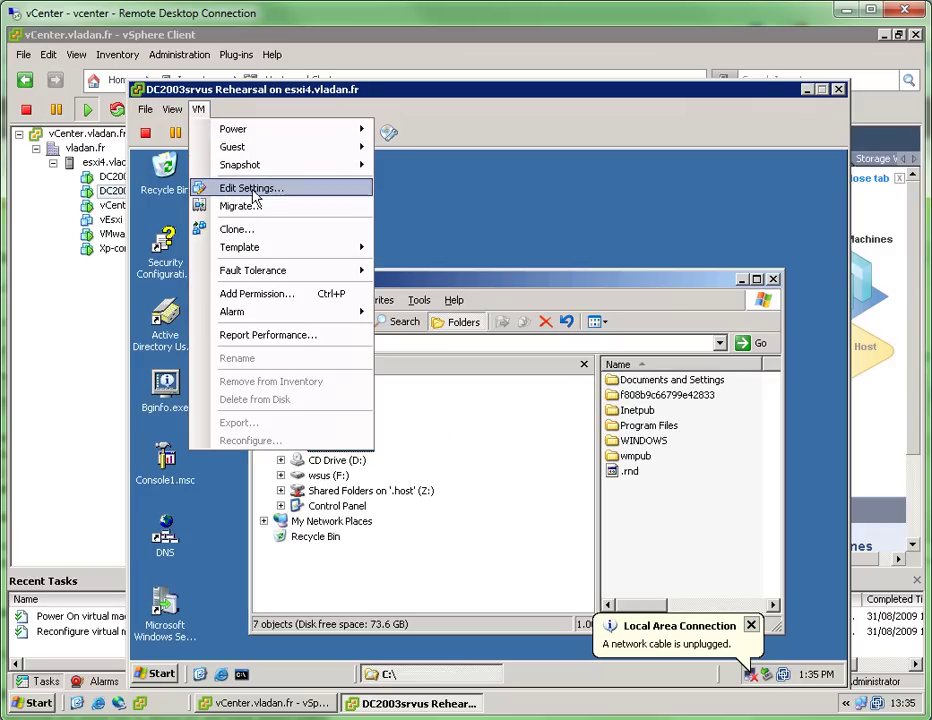
pyautogui.click(250, 188)
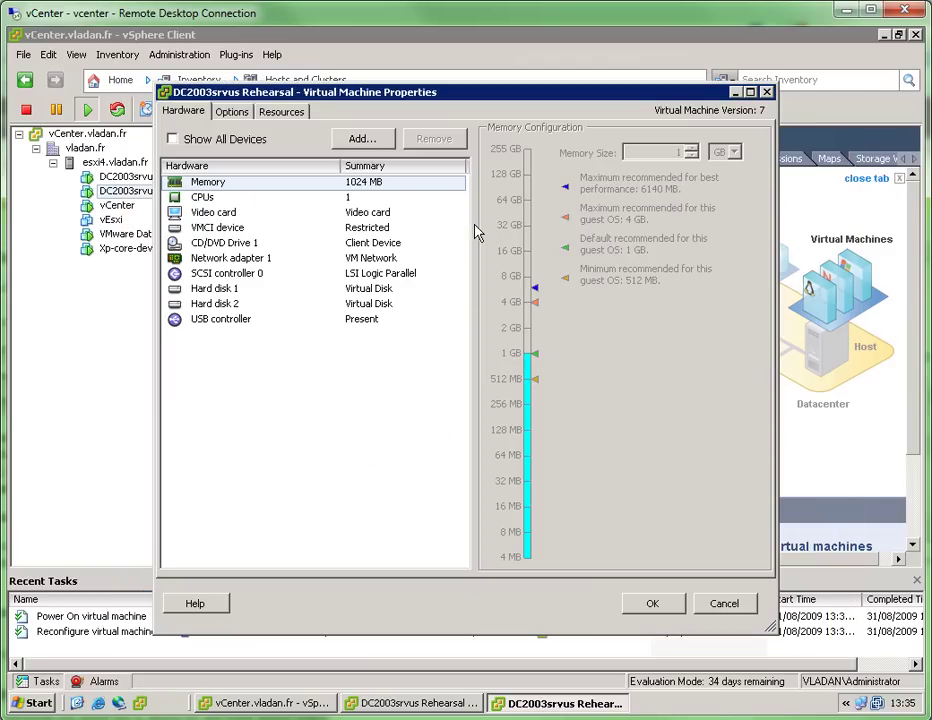
pyautogui.click(262, 258)
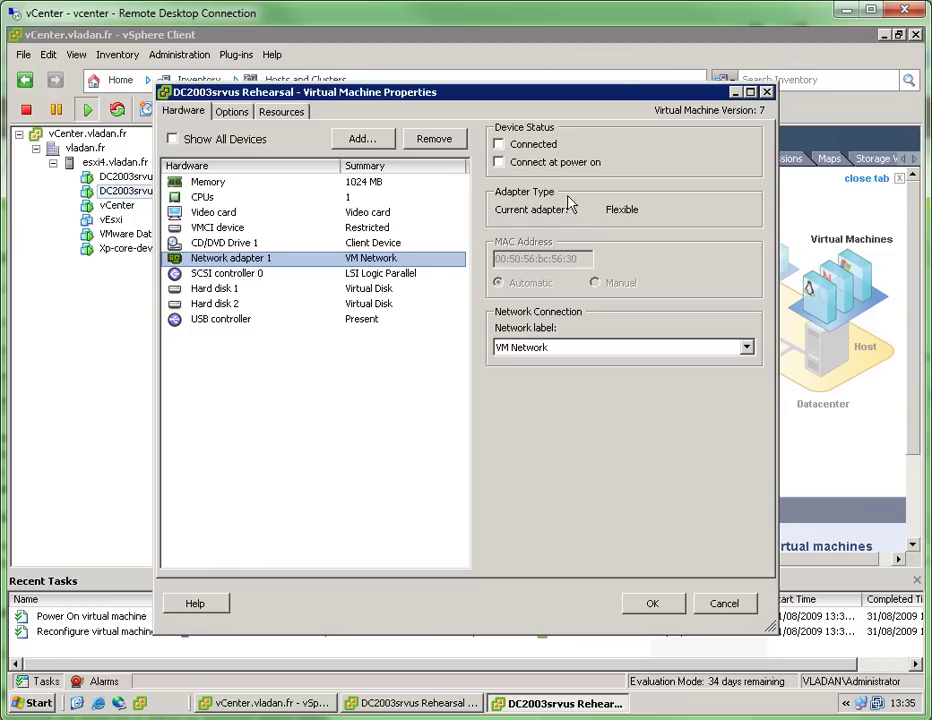
pyautogui.click(655, 602)
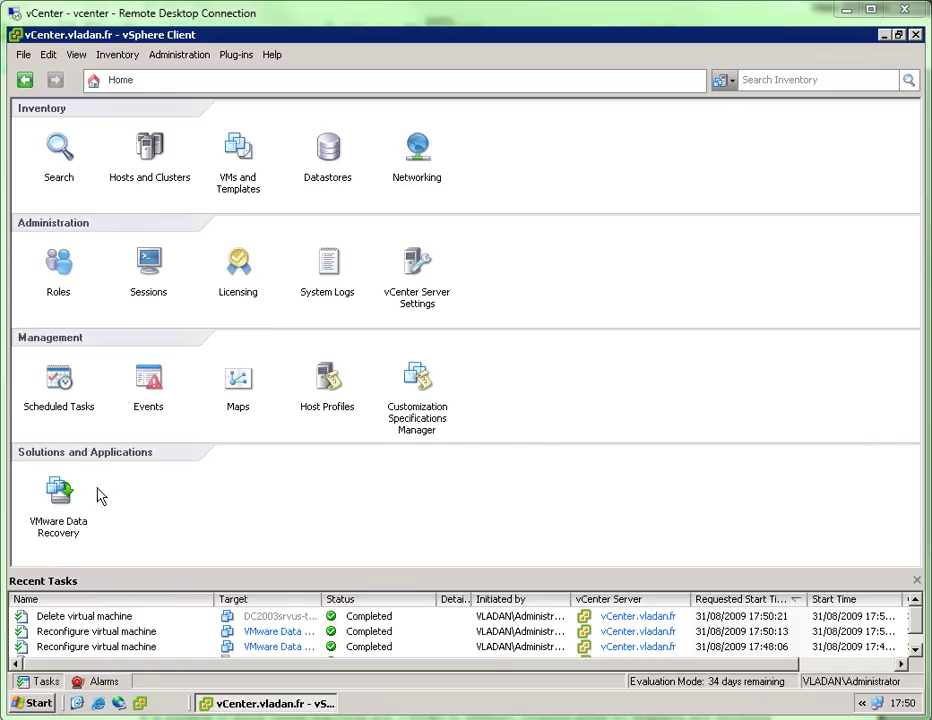
# Open the restore wizard in VMware Data Recovery for the DC2003srvus restore point dated 8/31/2009 1:39:05 PM.
pyautogui.click(62, 495)
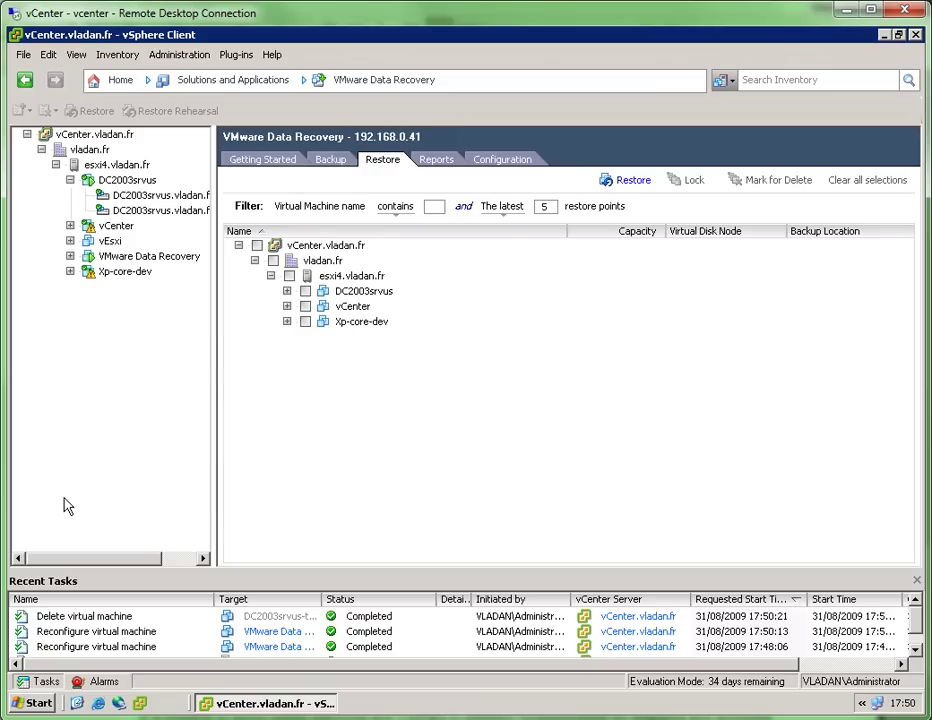
pyautogui.click(287, 291)
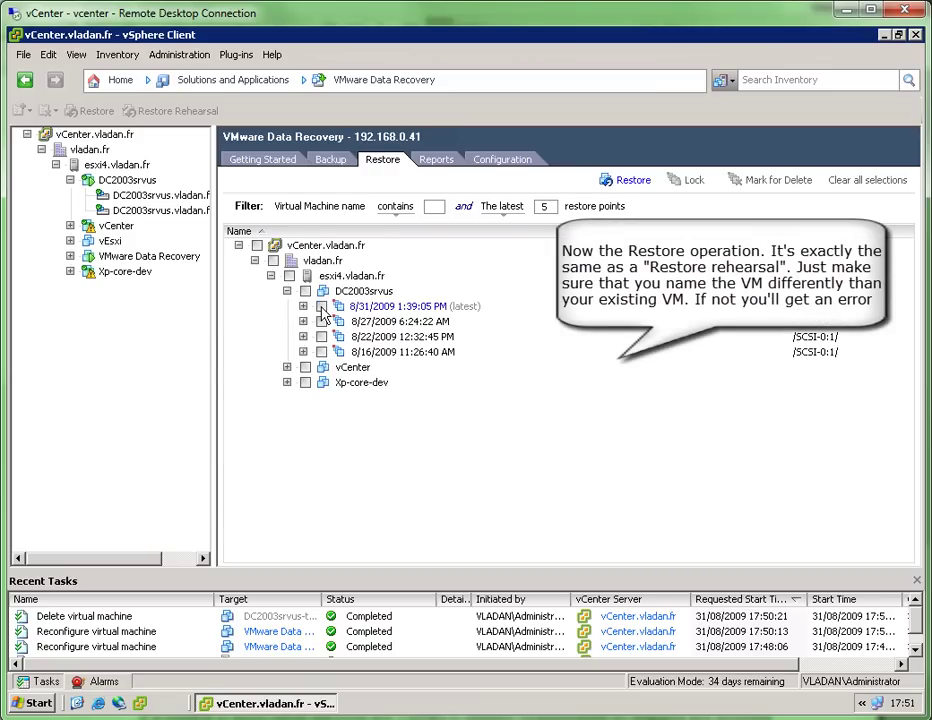
pyautogui.click(321, 307)
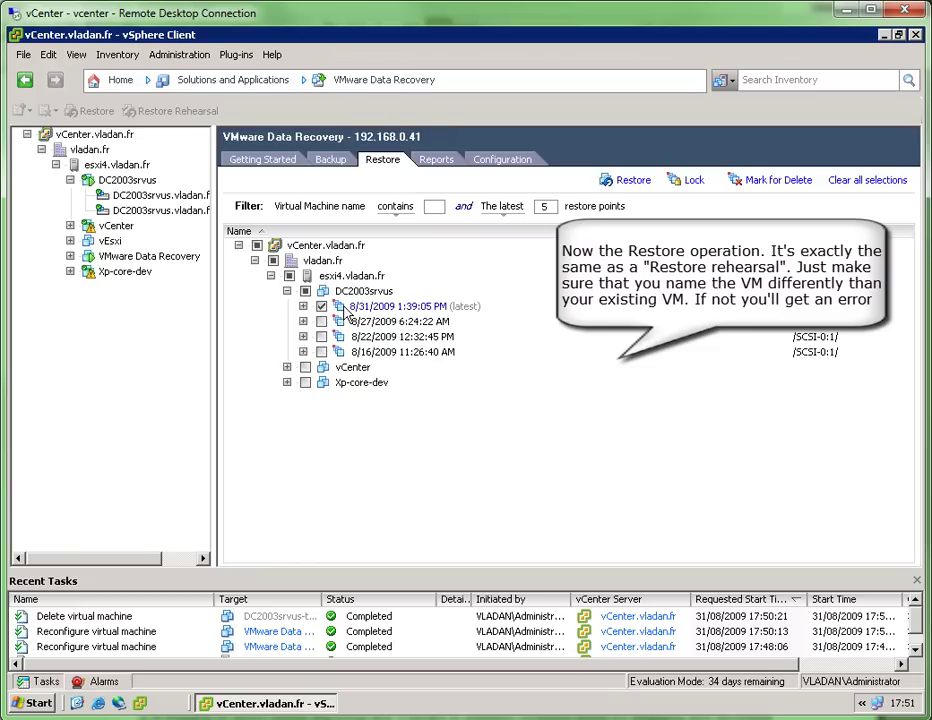
pyautogui.click(632, 182)
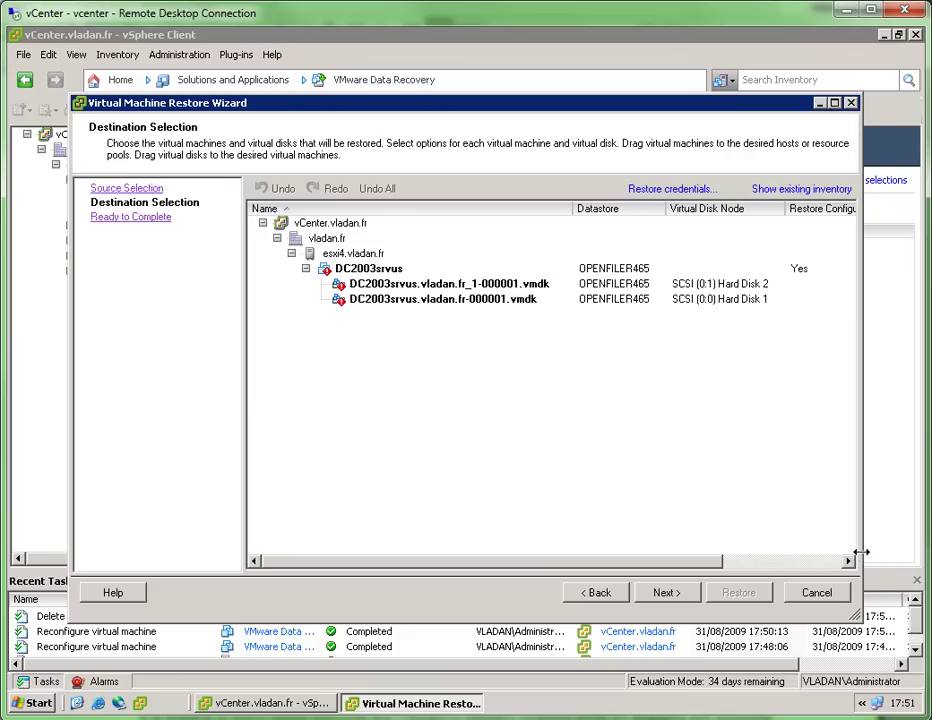
# Set Reconnect NIC and Power On to No for DC2003srvus in the restore destination options.
pyautogui.moveTo(861, 562); pyautogui.dragTo(916, 553)
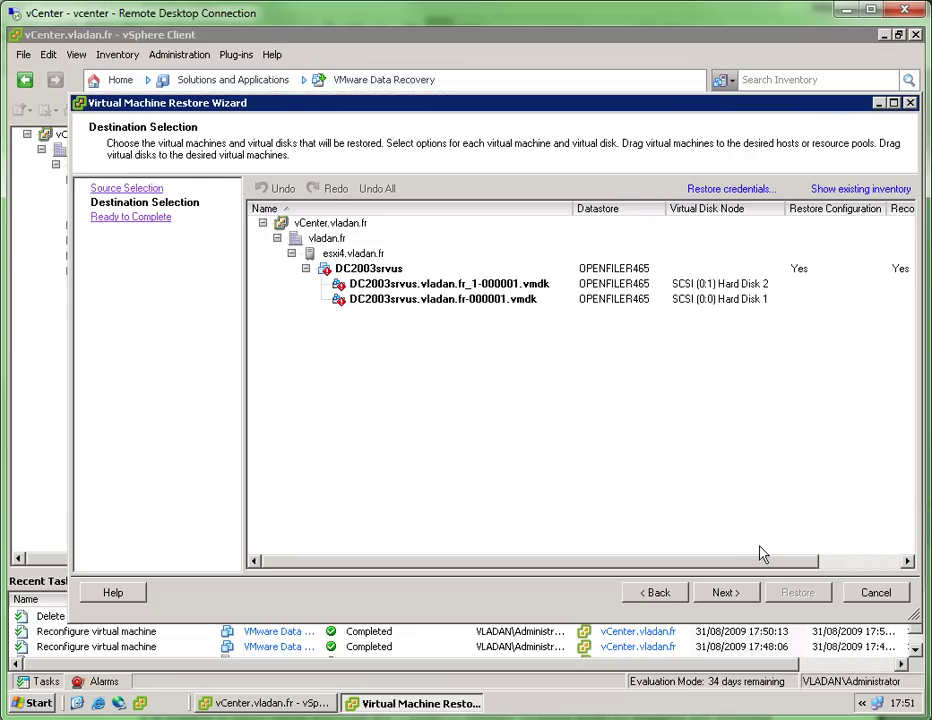
pyautogui.moveTo(766, 564); pyautogui.dragTo(859, 562)
pyautogui.click(786, 270)
pyautogui.click(860, 271)
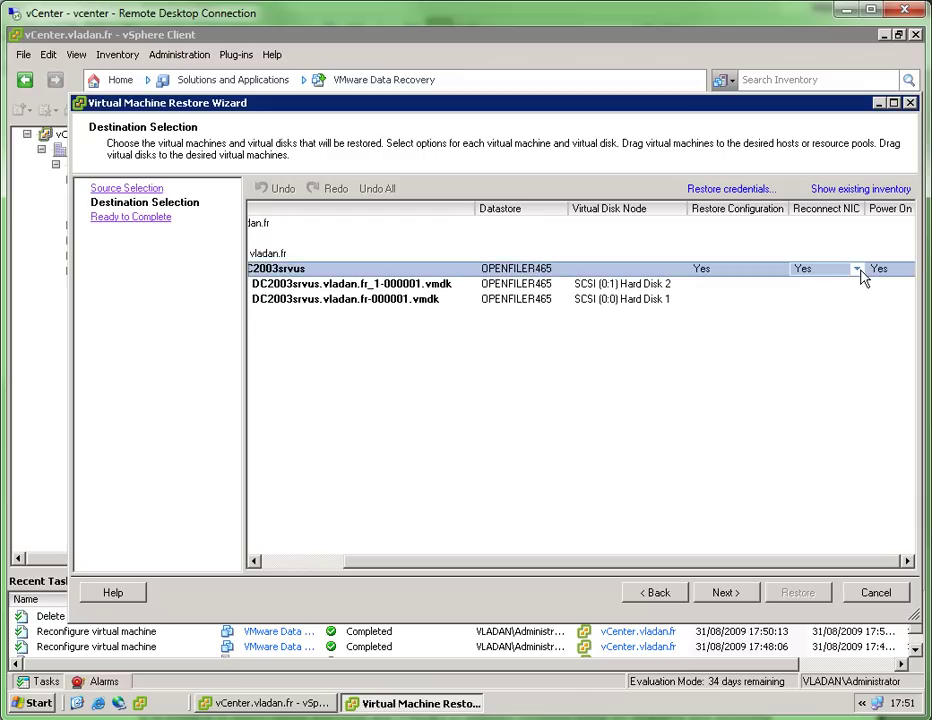
pyautogui.click(860, 271)
pyautogui.click(815, 299)
pyautogui.click(880, 270)
pyautogui.click(907, 270)
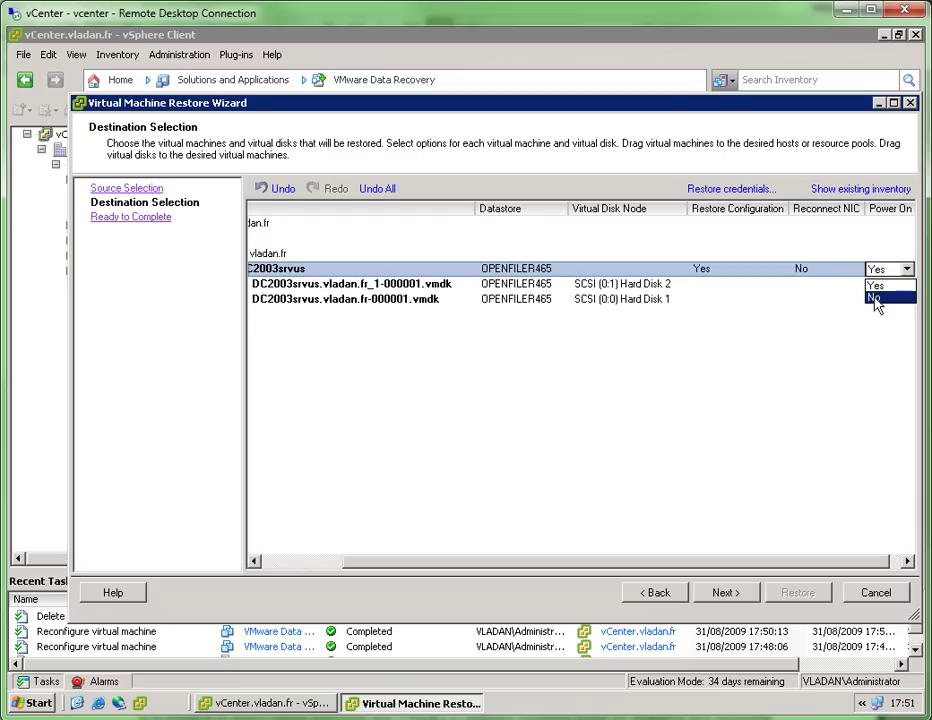
pyautogui.click(903, 297)
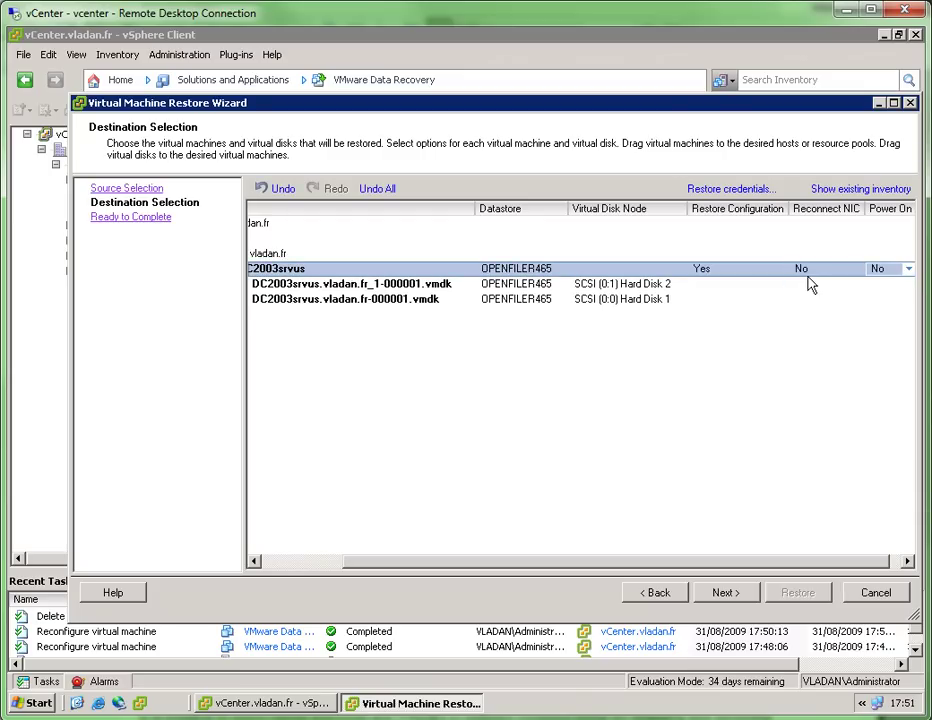
# Rename the virtual machine being restored to DC2003srvus-test-restore.
pyautogui.click(308, 563)
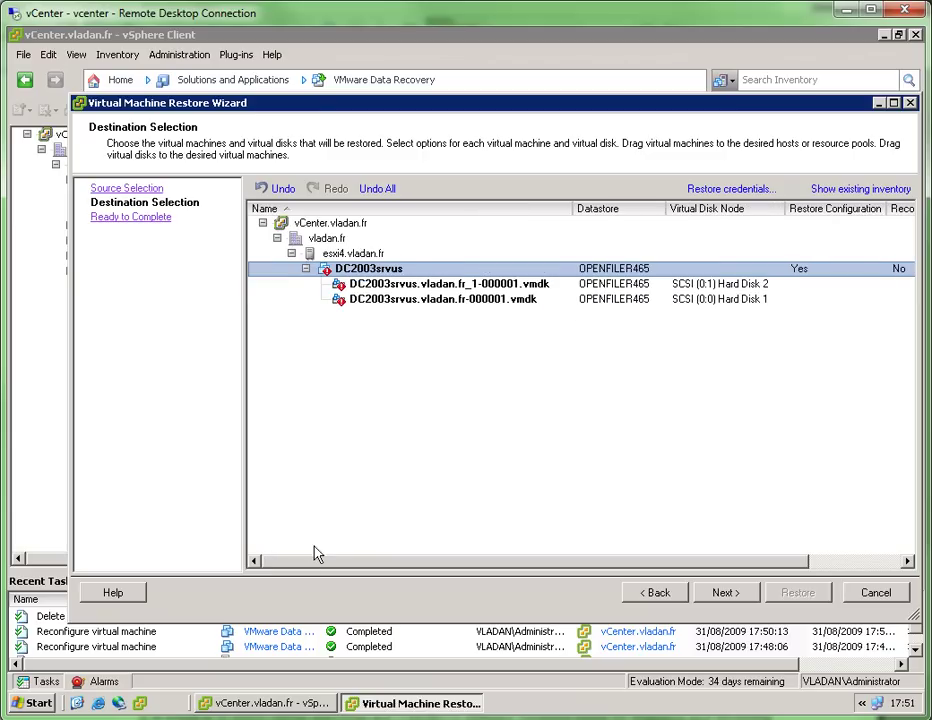
pyautogui.click(410, 270)
pyautogui.click(412, 269)
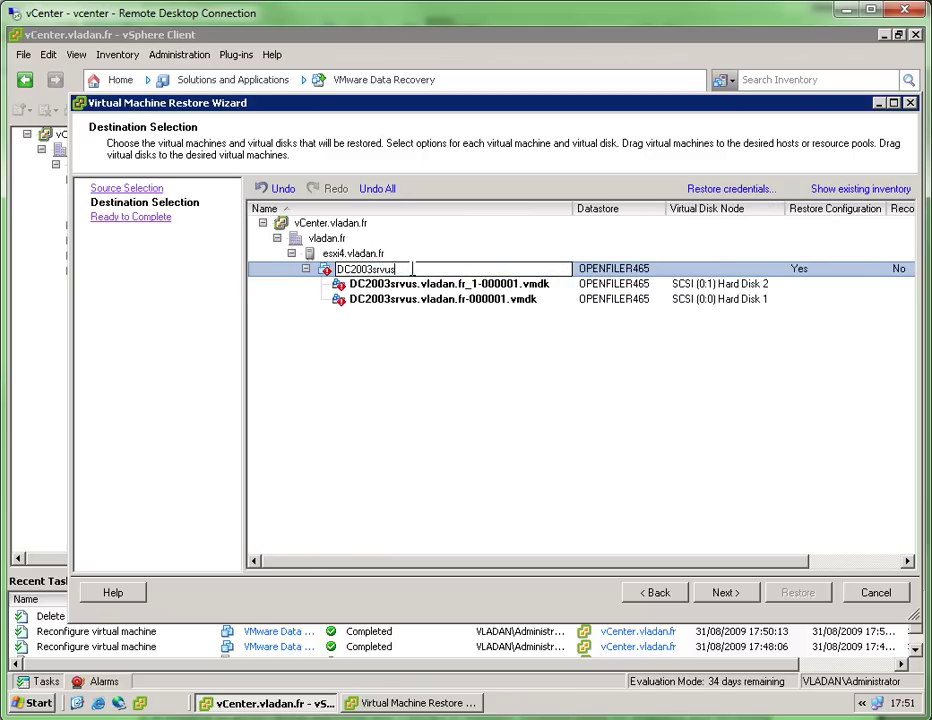
pyautogui.write('-test-restore')
pyautogui.press('Return')
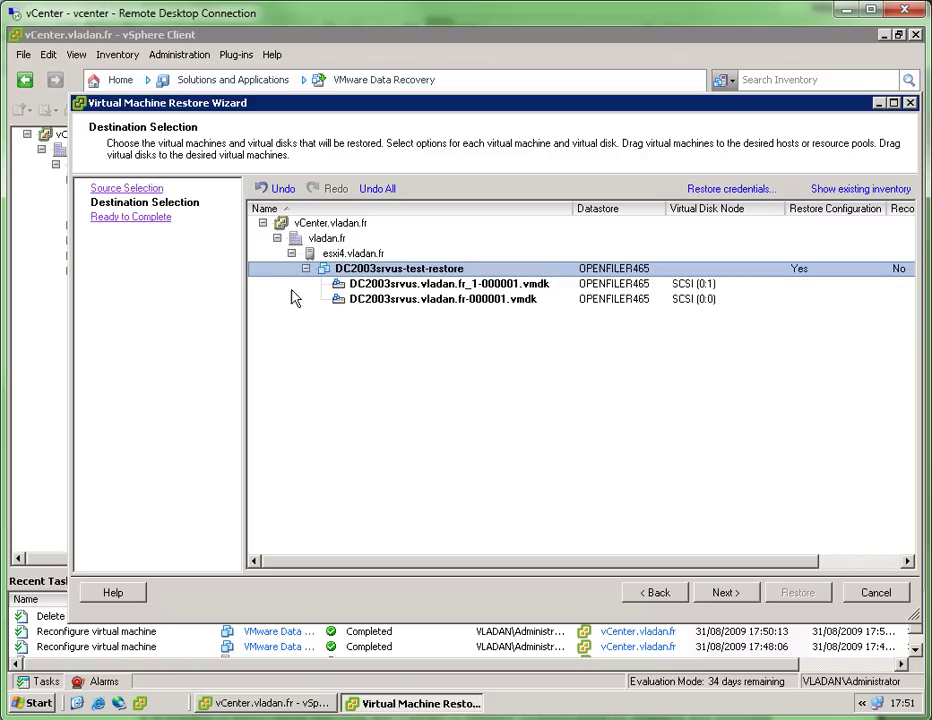
# Proceed to the restore summary and start the restore of DC2003srvus-test-restore.
pyautogui.click(731, 595)
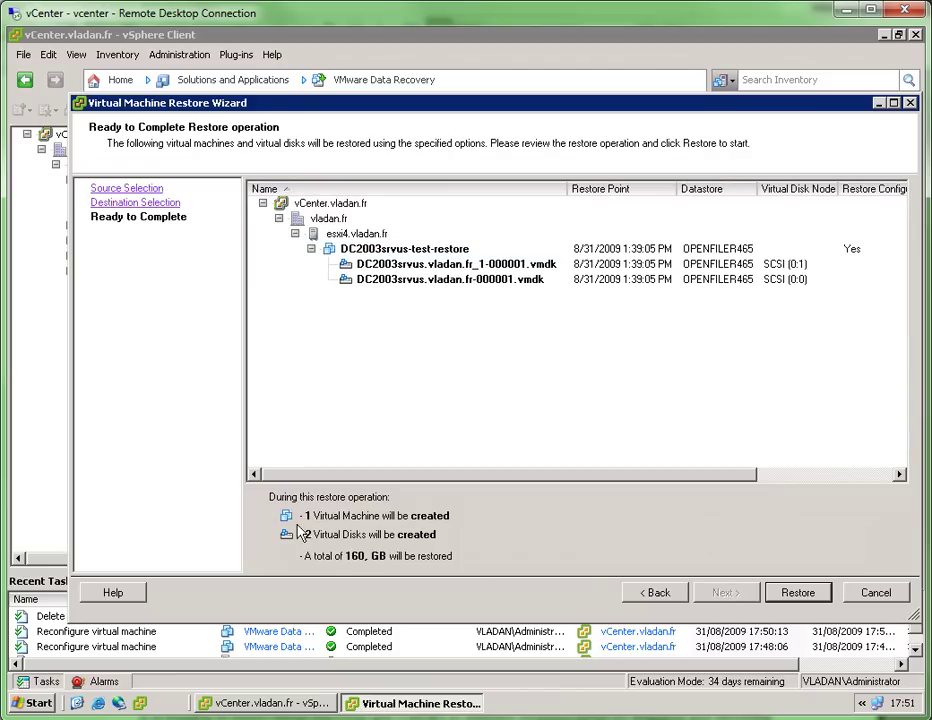
pyautogui.click(800, 596)
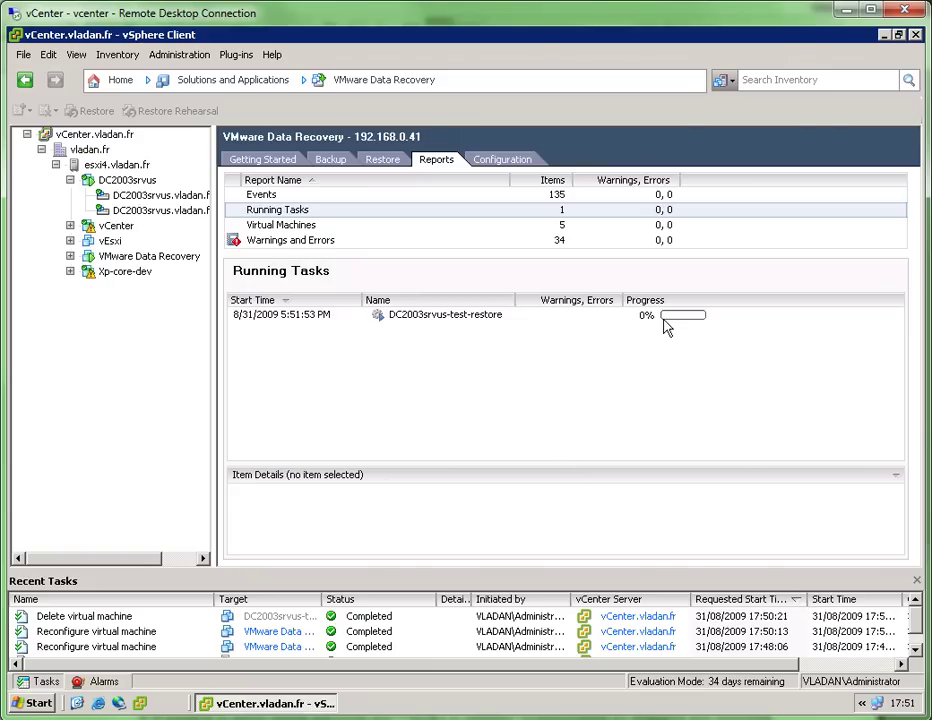
pyautogui.click(750, 317)
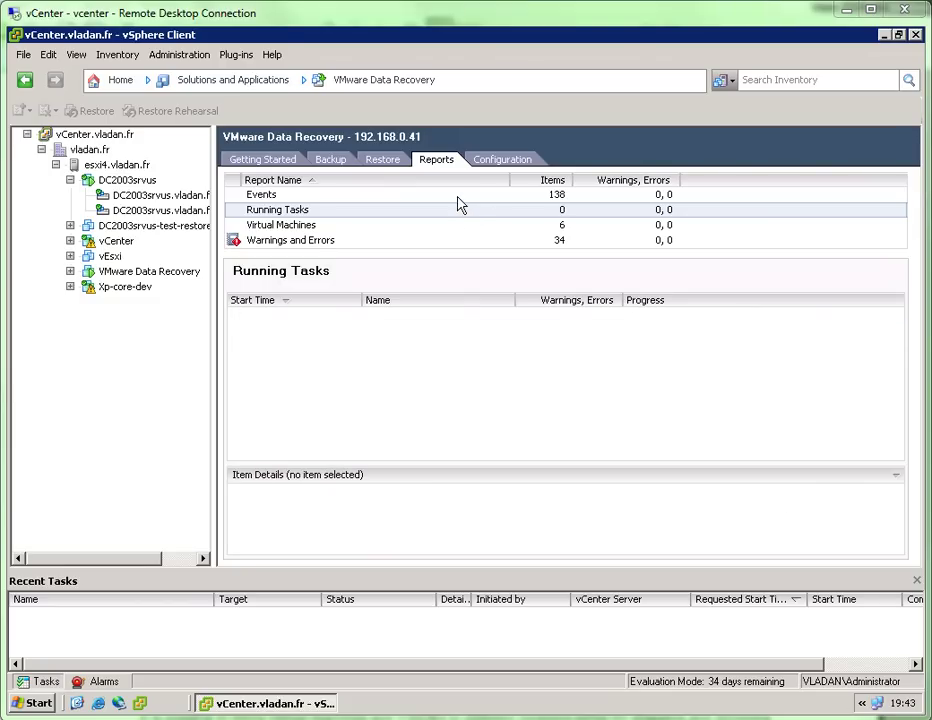
# Examine the job entry of the 5:51:53 PM DC2003srvus-test-restore task in the Events report.
pyautogui.click(408, 197)
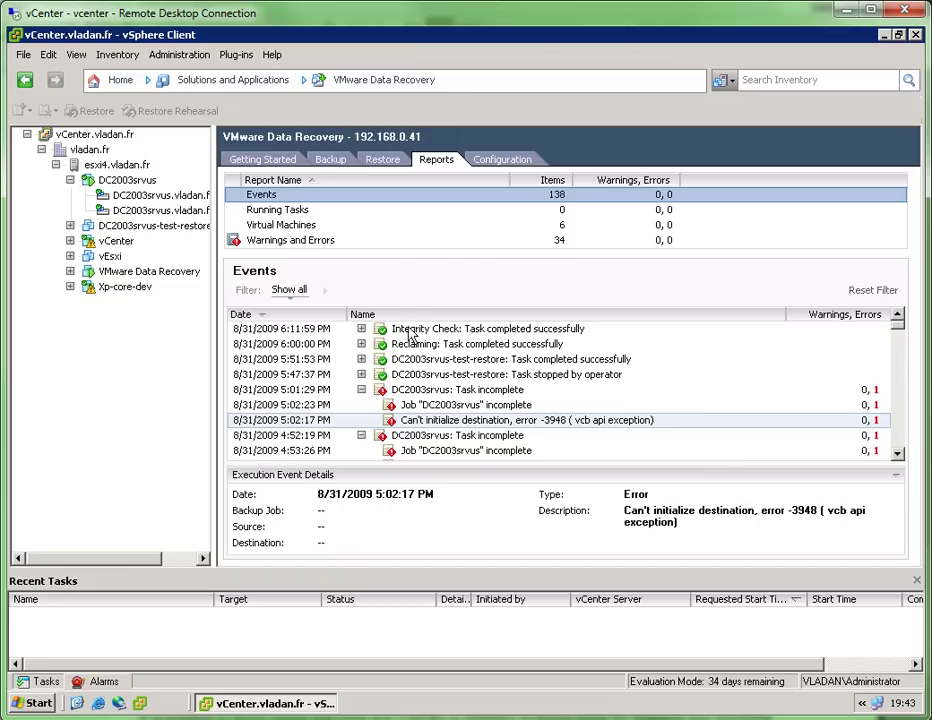
pyautogui.click(361, 360)
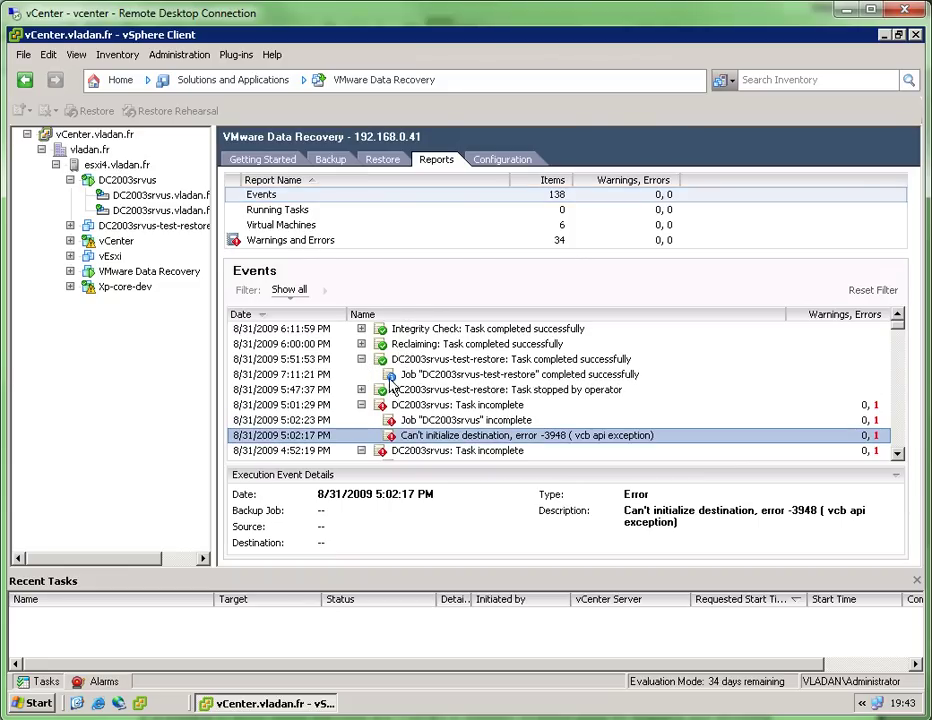
pyautogui.click(588, 376)
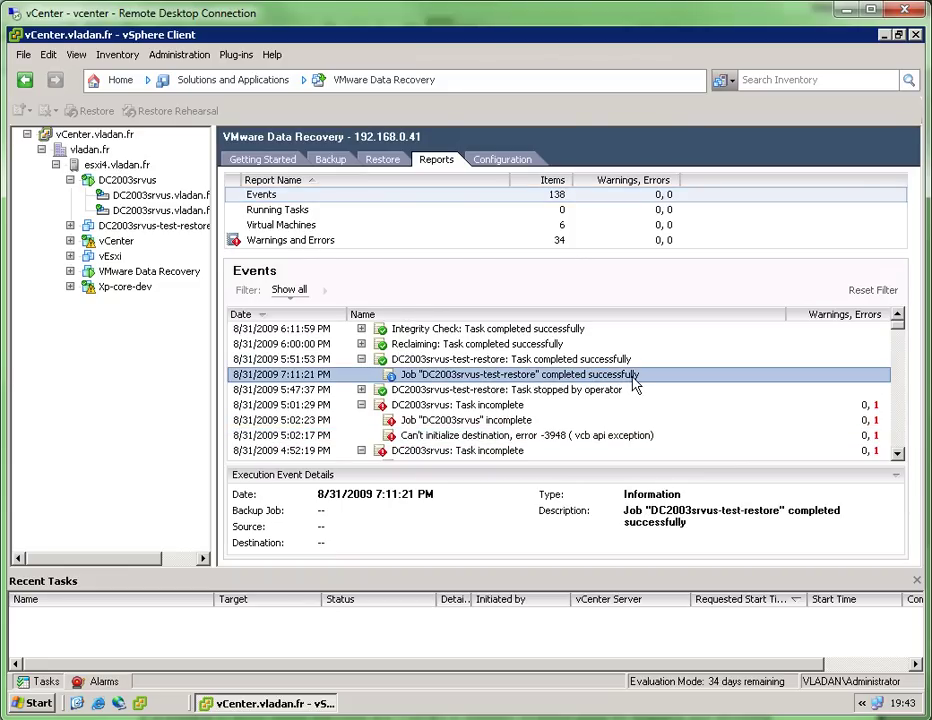
# Go to the Hosts and Clusters inventory and select the DC2003srvus-test-restore virtual machine.
pyautogui.click(116, 84)
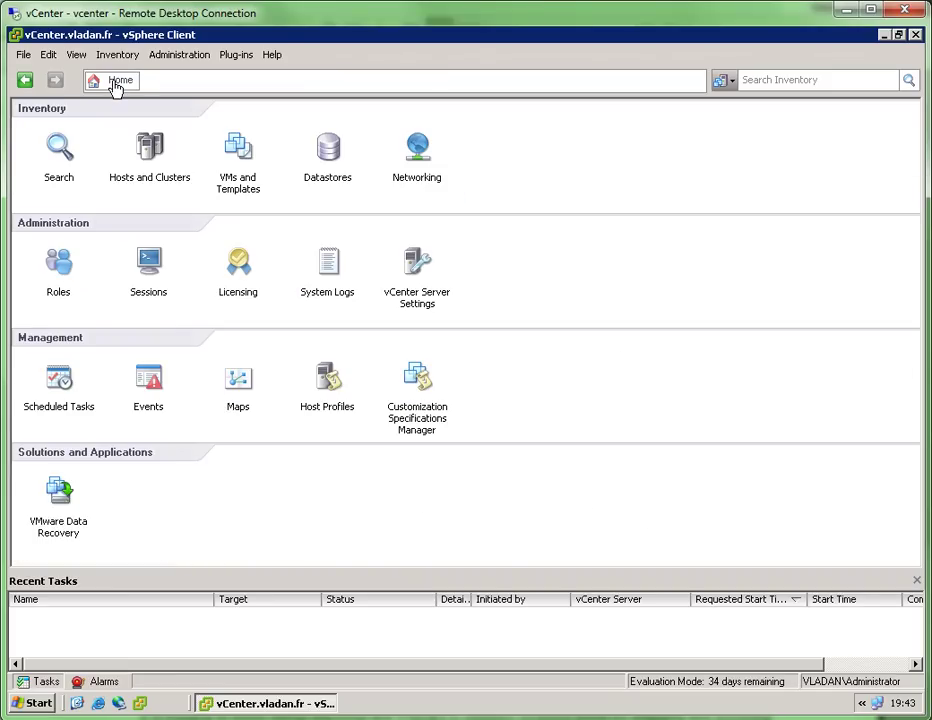
pyautogui.click(147, 160)
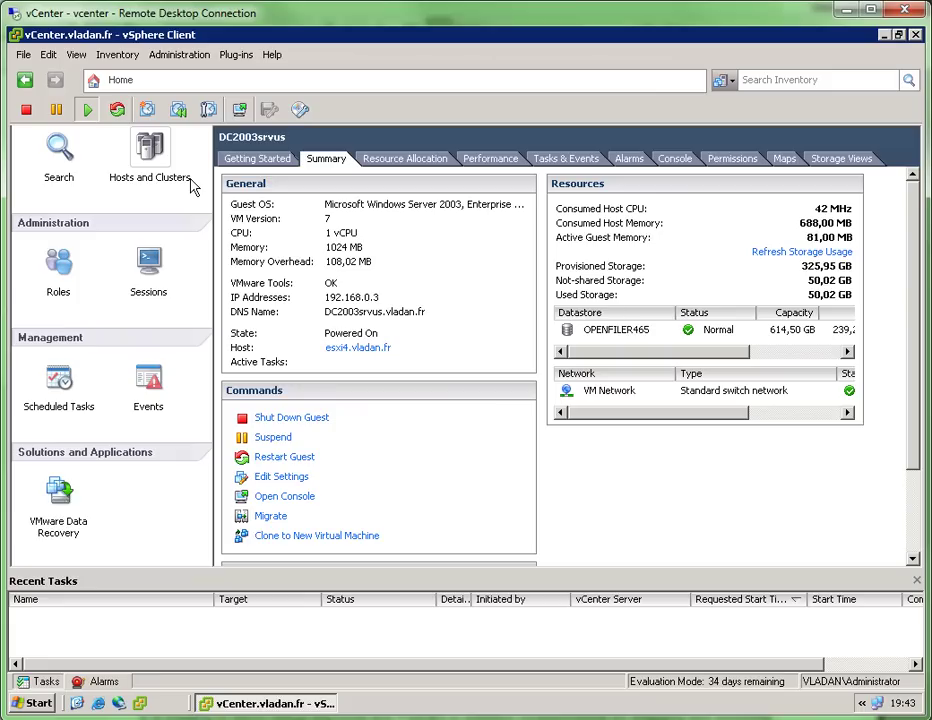
pyautogui.click(166, 184)
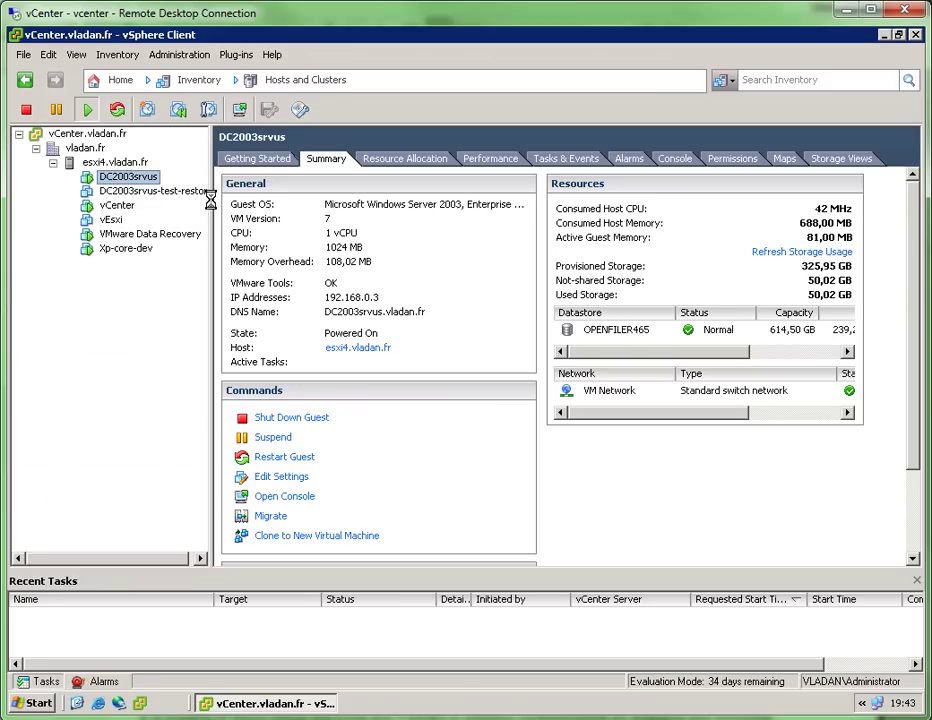
pyautogui.click(207, 192)
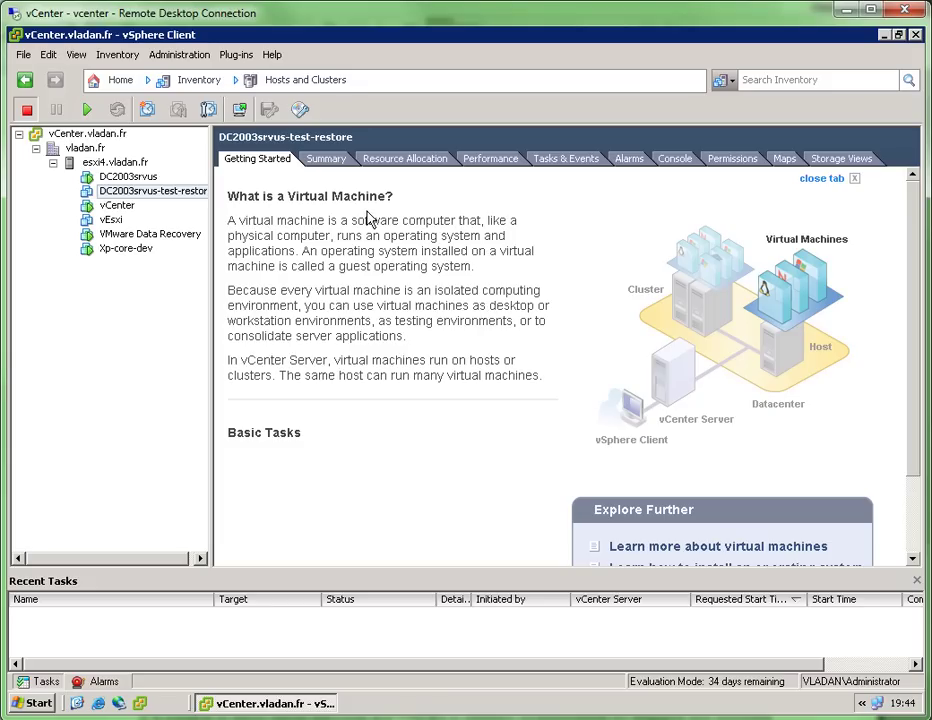
# Check the power-on connection setting of Network adapter 1 in the DC2003srvus-test-restore virtual machine settings.
pyautogui.rightClick(183, 195)
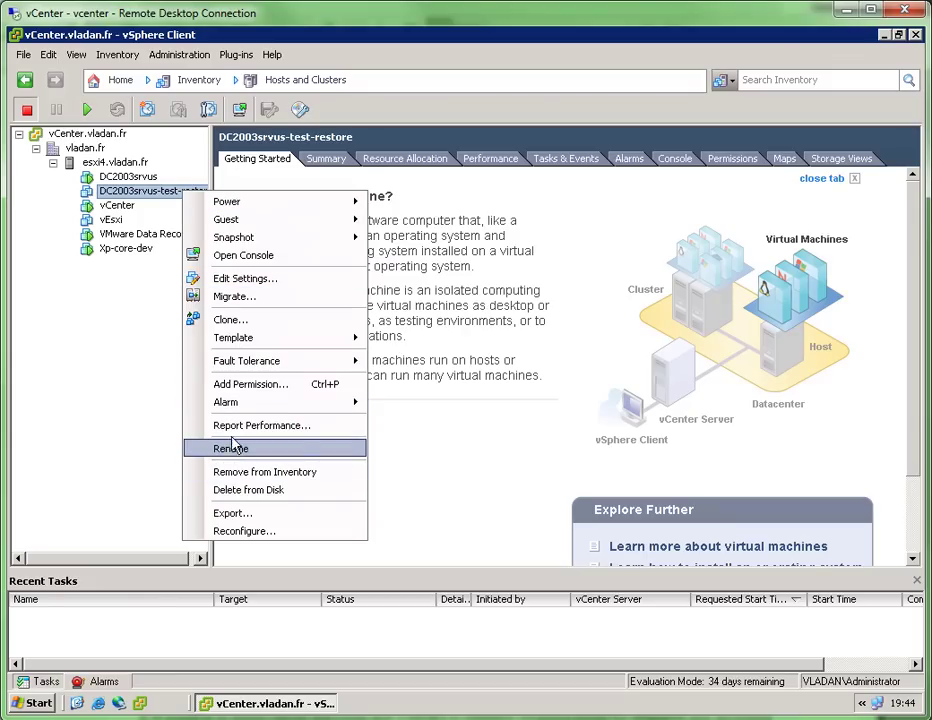
pyautogui.click(240, 279)
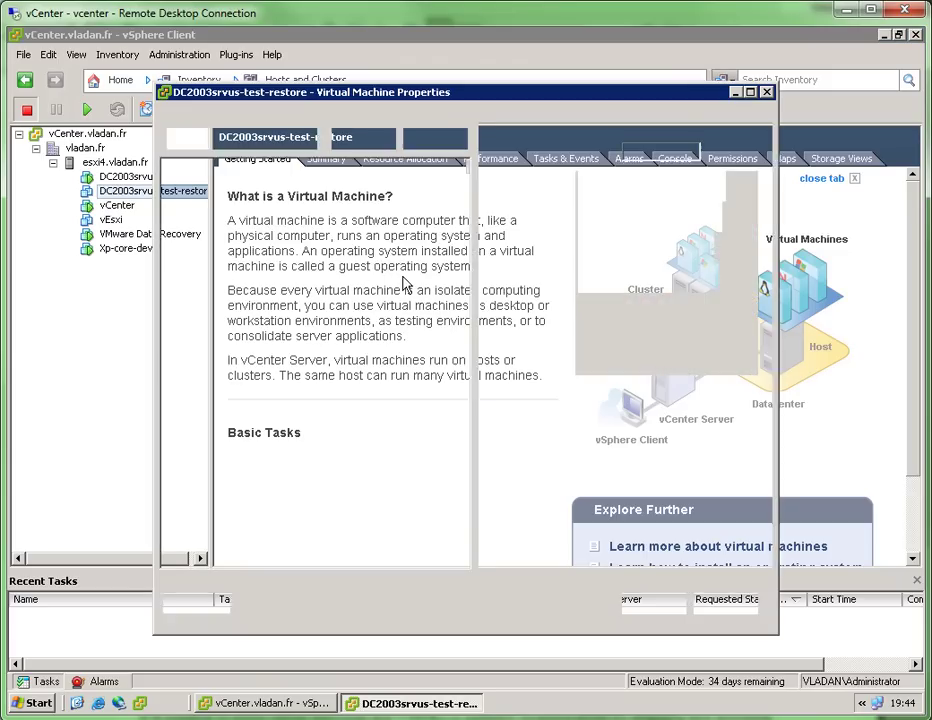
pyautogui.click(211, 184)
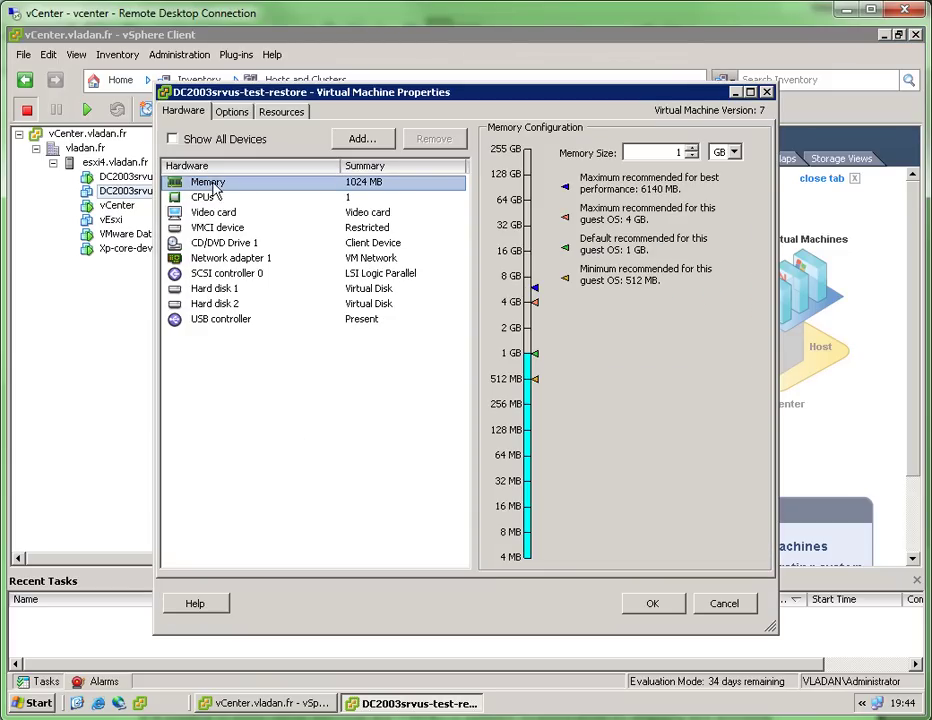
pyautogui.click(222, 258)
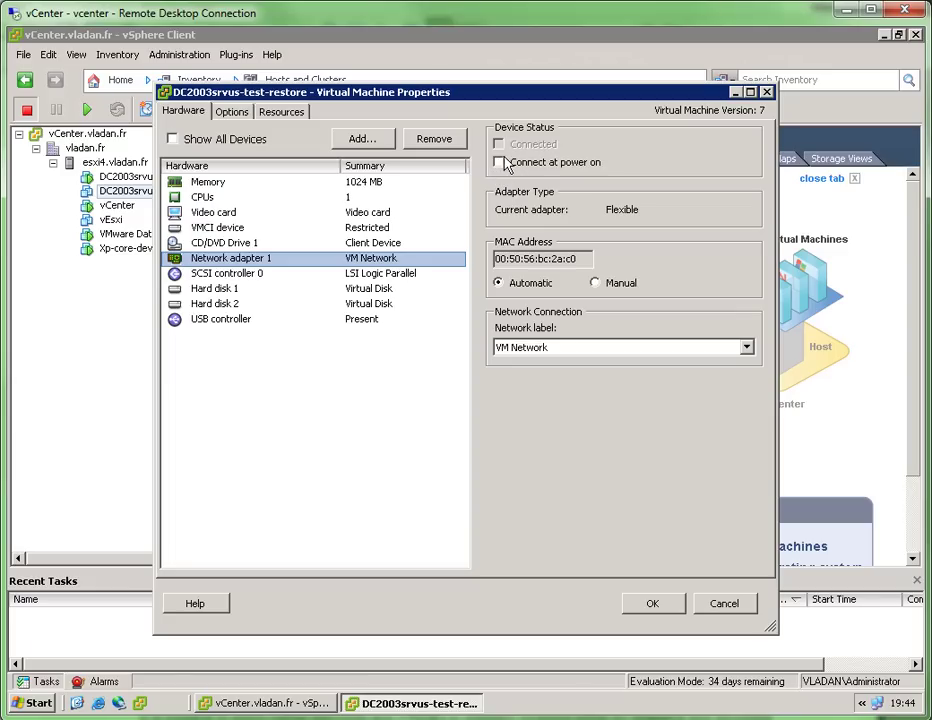
pyautogui.click(652, 603)
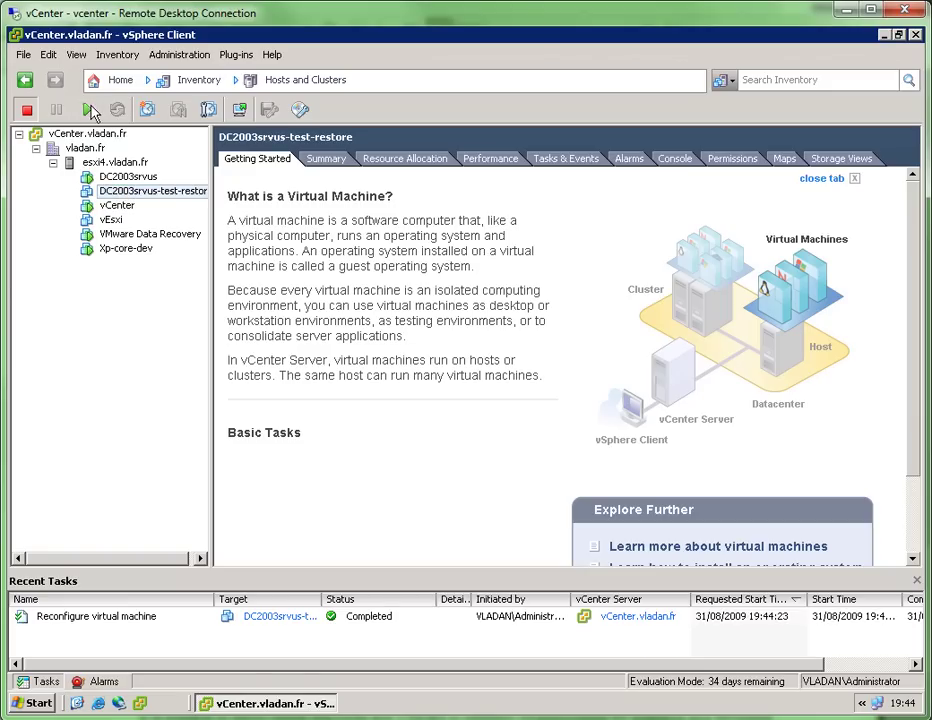
# Power on DC2003srvus-test-restore and launch its virtual machine console.
pyautogui.click(87, 109)
pyautogui.click(241, 111)
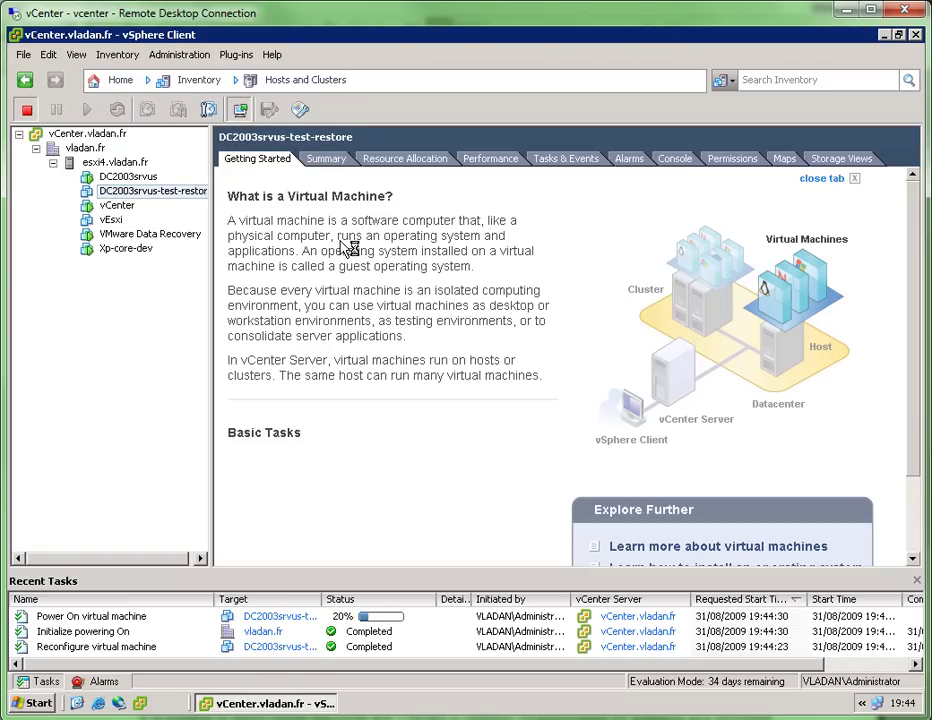